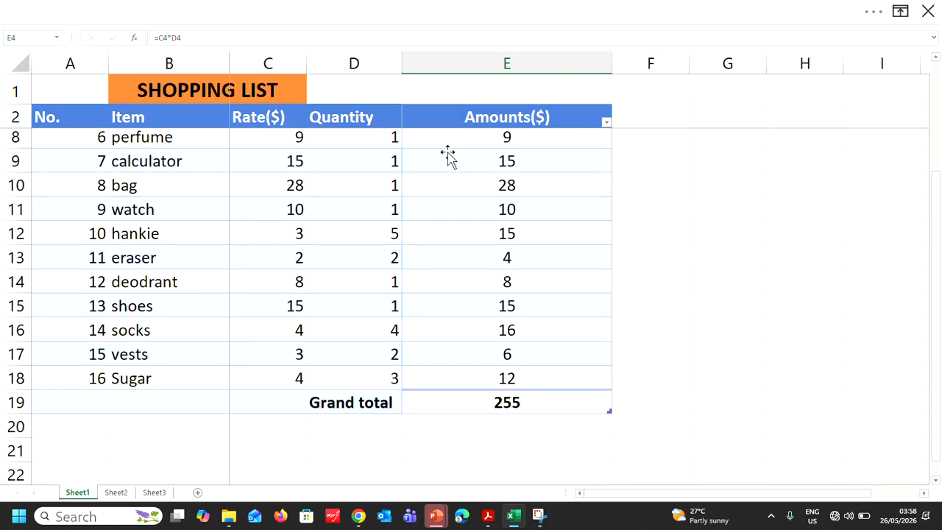
Step: Clear the existing Grand total formula from cell E19
left_click(498, 383)
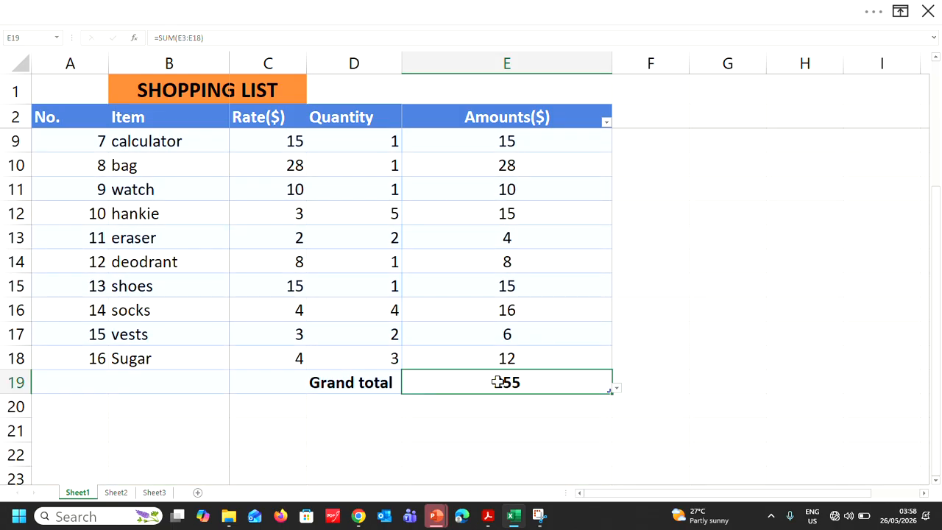
key("BackSpace")
key("Return")
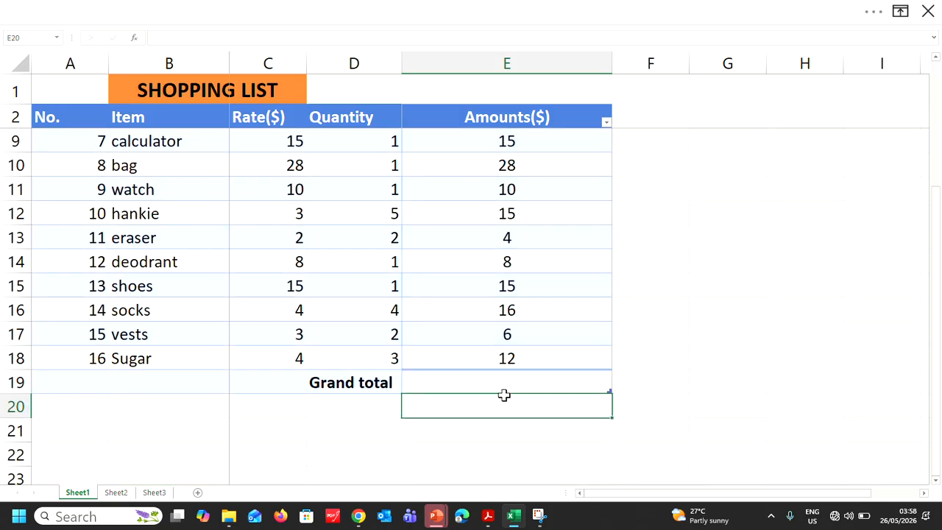
Step: Begin a formula with =S in the empty Grand total cell E19 and find SUM among the suggested functions
left_click(509, 387)
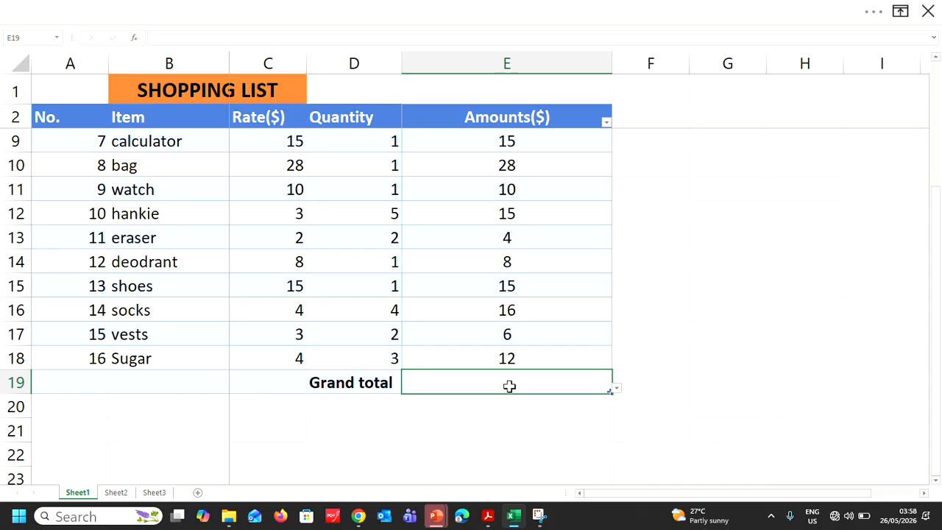
type("-")
key("BackSpace")
type("=S")
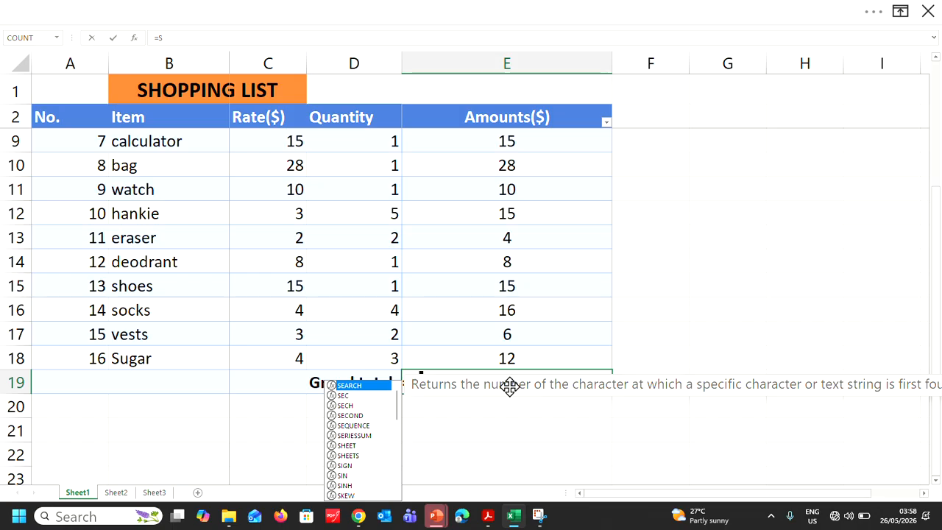
scroll(370, 403, "down", 1)
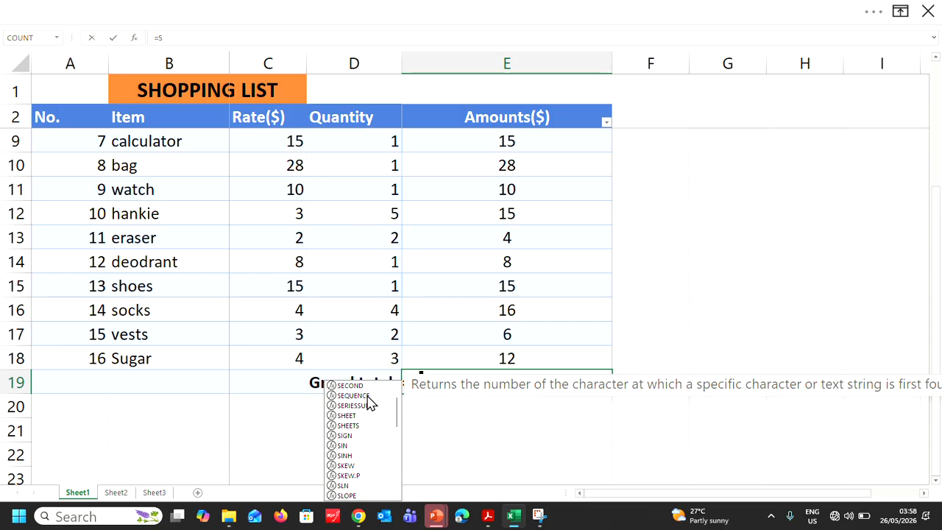
scroll(369, 403, "up", 1)
scroll(369, 403, "down", 5)
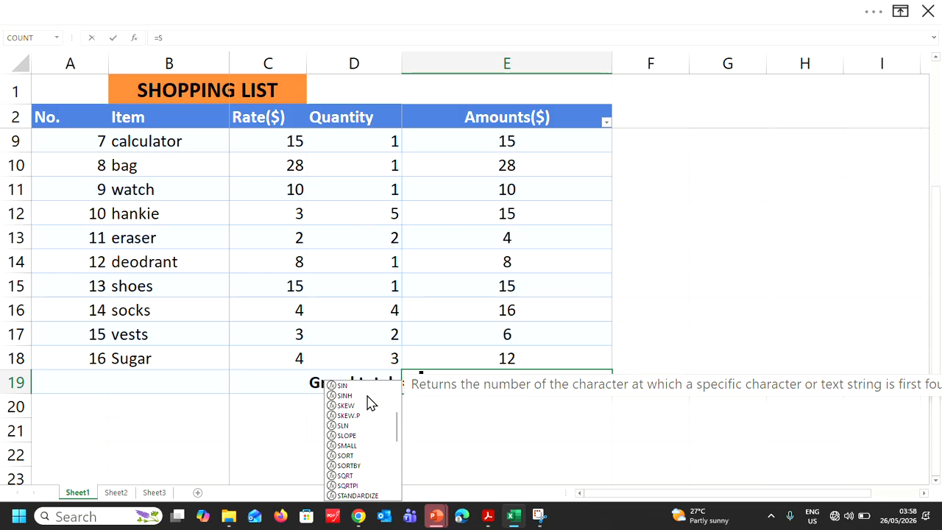
scroll(370, 402, "down", 2)
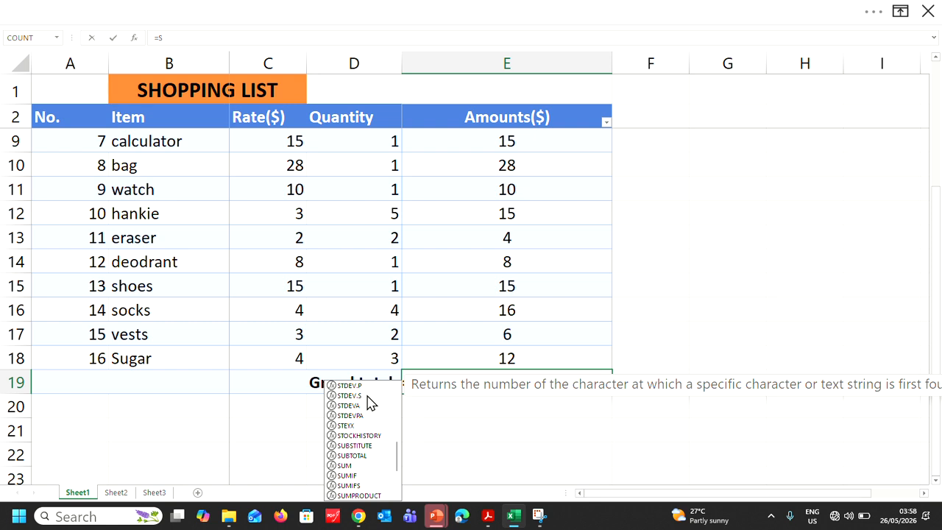
scroll(370, 403, "down", 1)
left_click(346, 436)
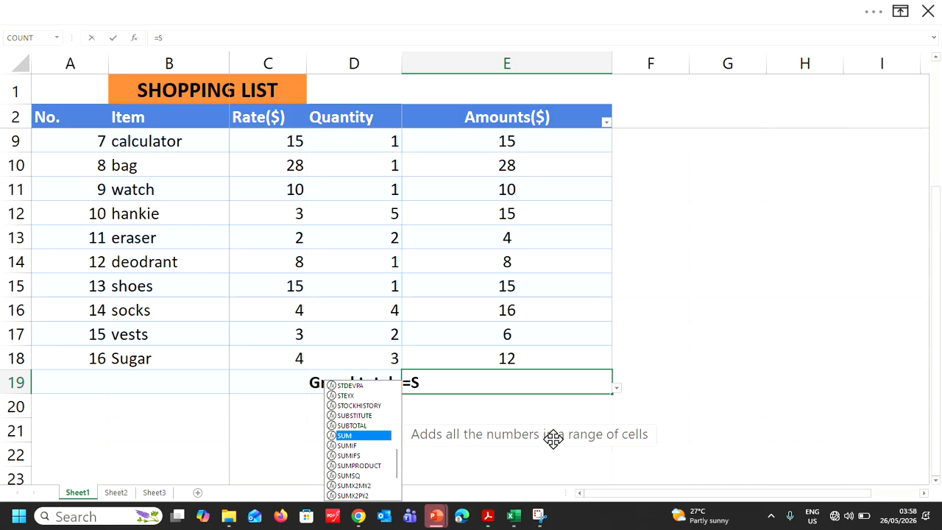
Step: Check the description of the SUM function and extend the E19 entry to =SUM(
left_click(432, 380)
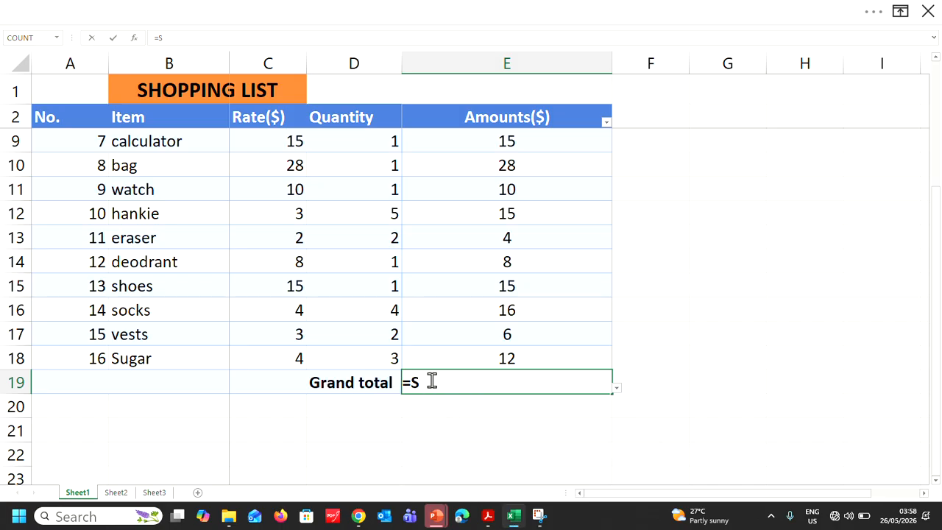
key("BackSpace")
type("SU")
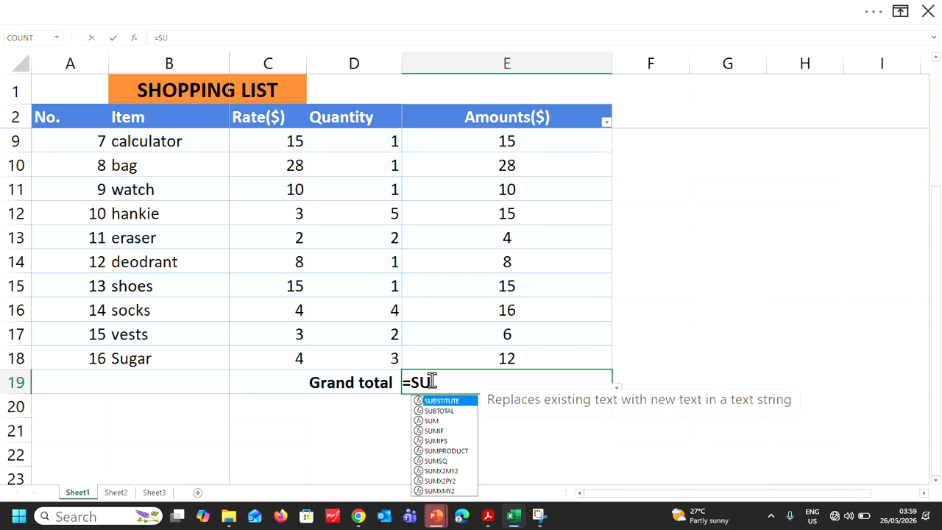
left_click(435, 421)
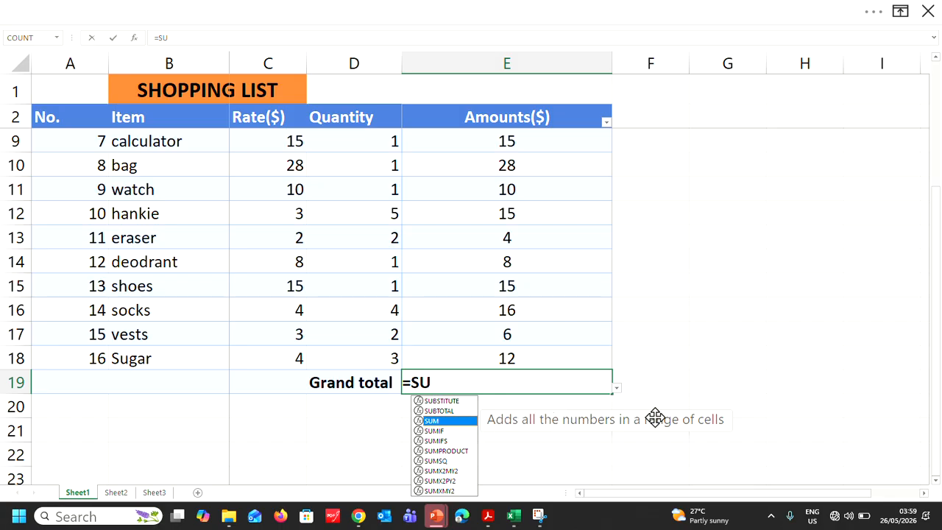
left_click(444, 382)
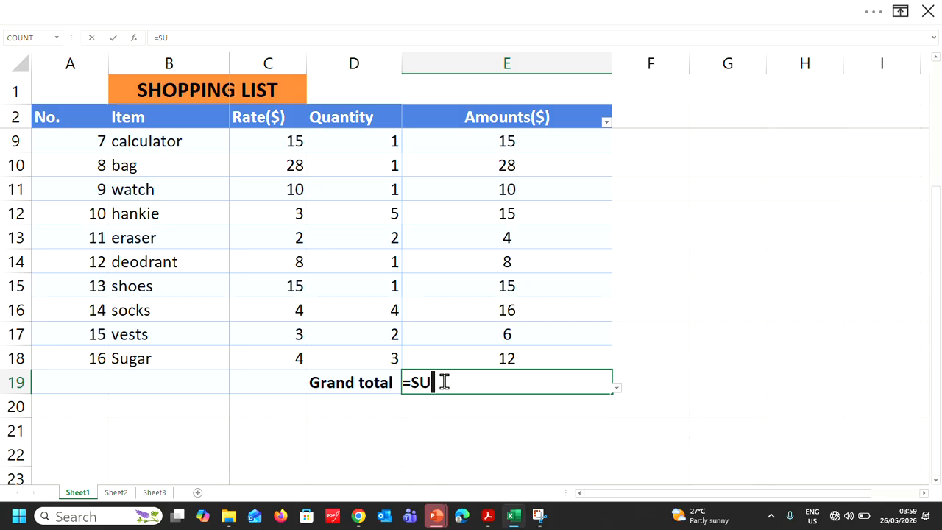
type("M")
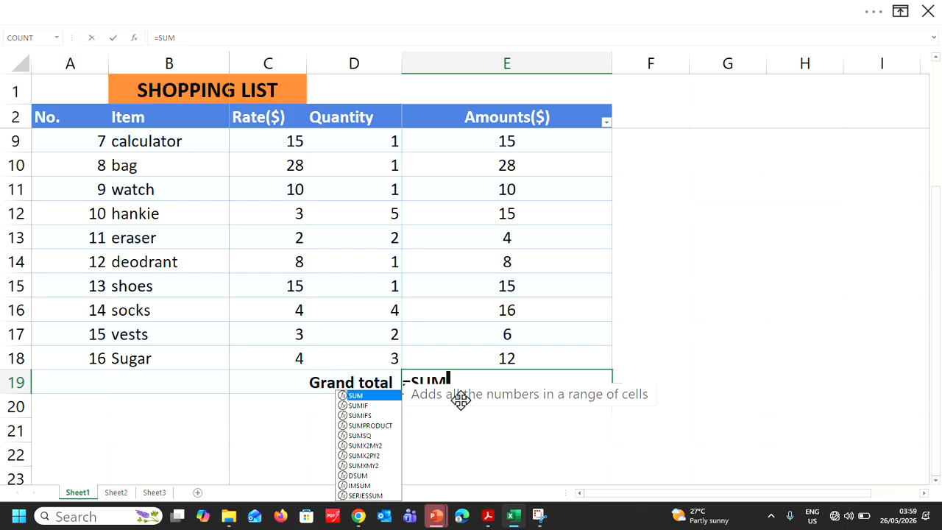
type("(")
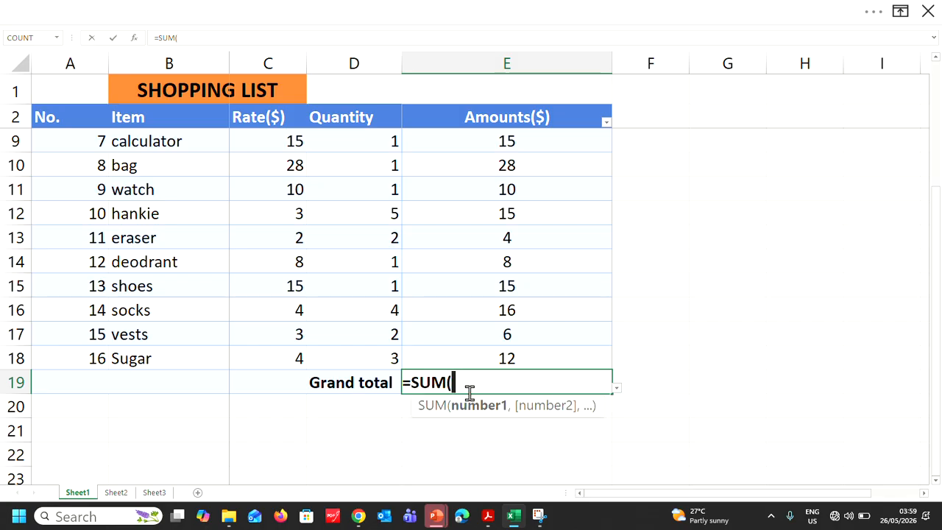
Step: Give the SUM function the Amounts range E3:E18 and close the parenthesis, so the entry reads =SUM(E3:E18)
scroll(475, 387, "up", 2)
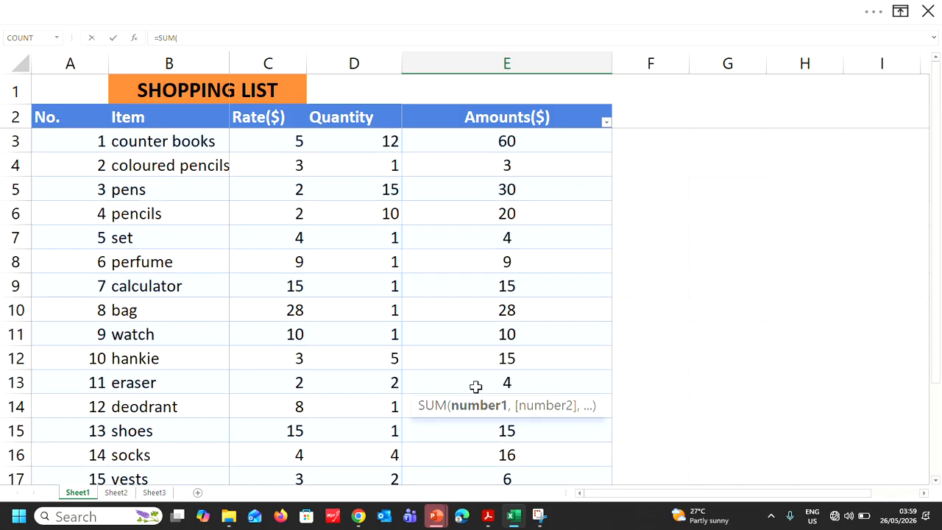
scroll(481, 234, "down", 2)
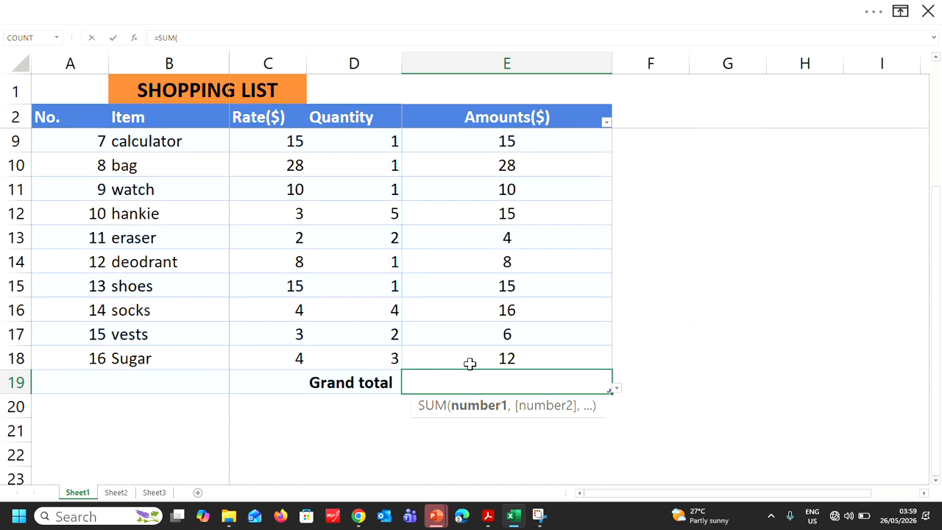
scroll(471, 363, "up", 2)
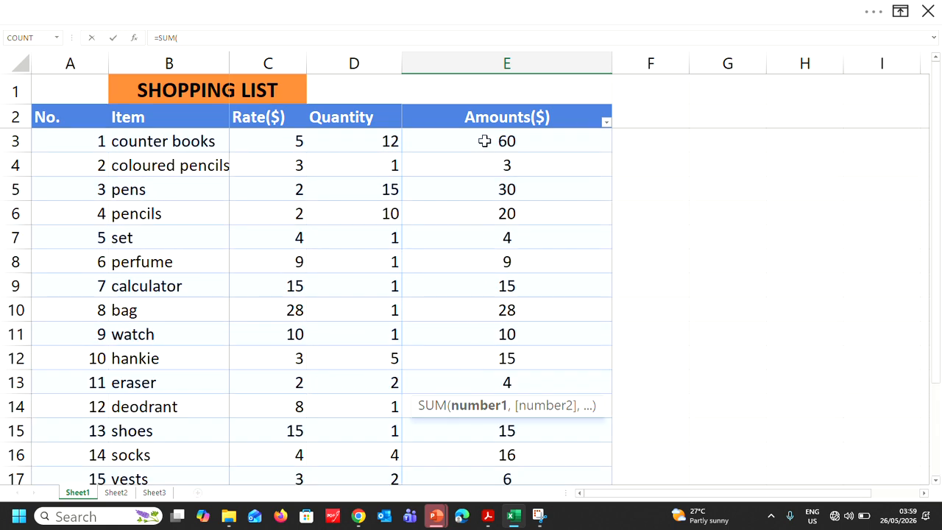
left_click_drag(486, 140, 479, 384)
key("BackSpace")
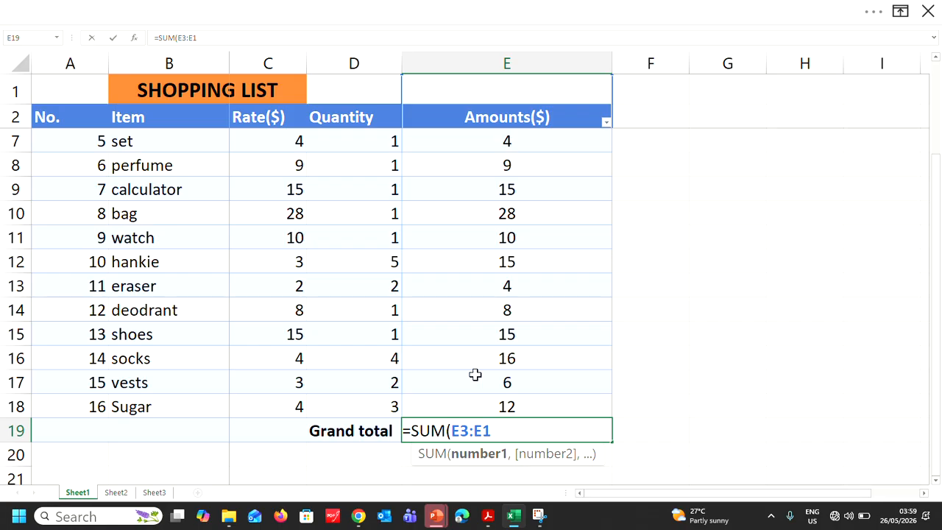
type("8")
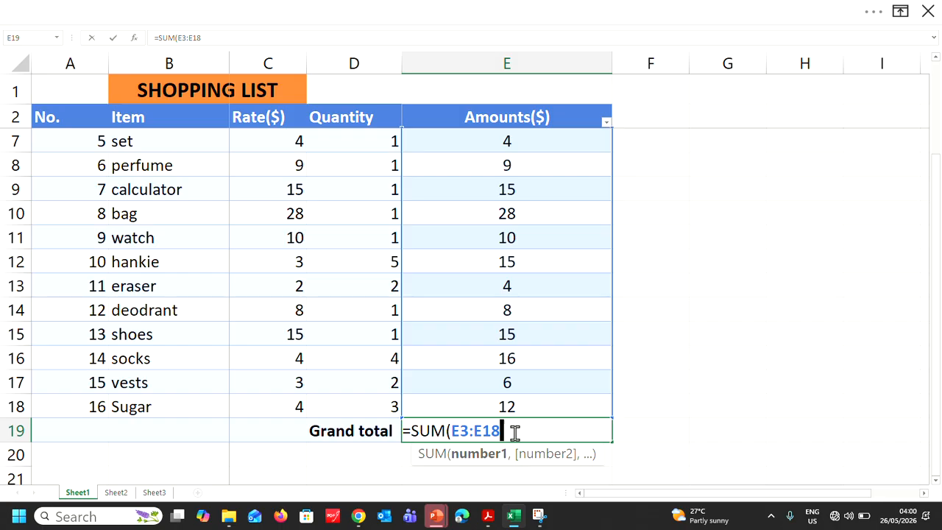
type(")")
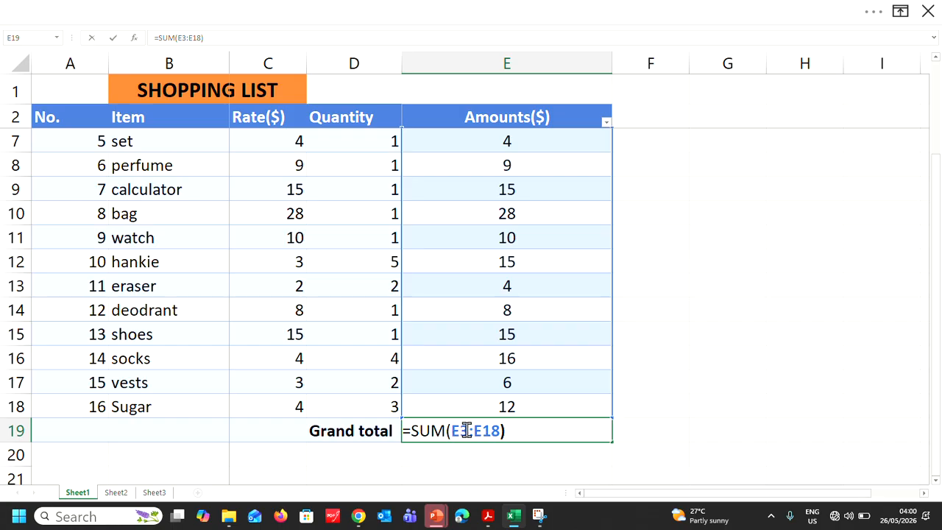
Step: Examine the function name and the first and last cell references of the E19 formula against the Amounts column
left_click_drag(451, 431, 499, 431)
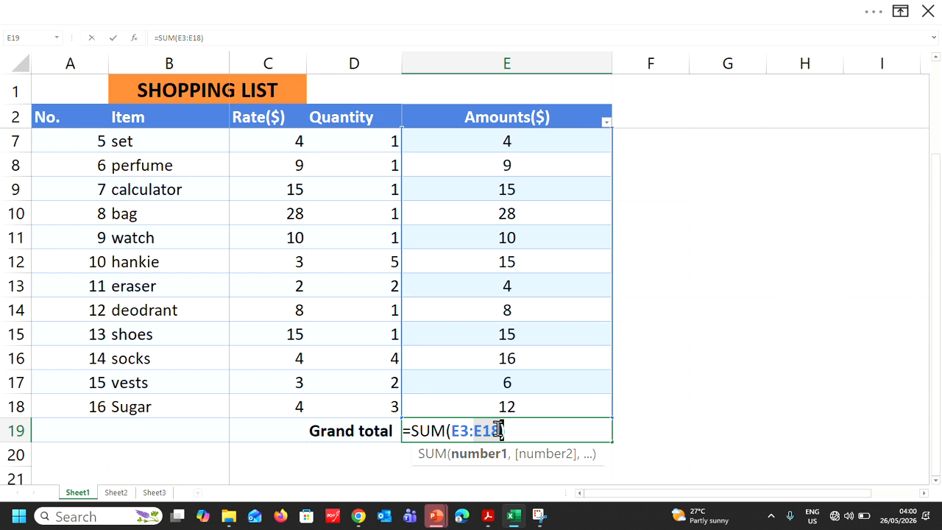
double_click(461, 432)
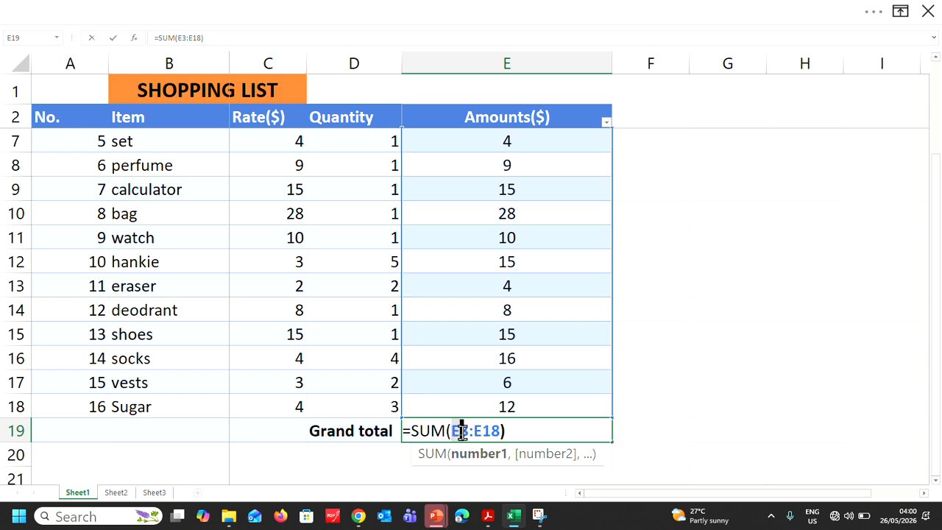
mouse_move(474, 433)
left_mouse_down()
mouse_move(499, 432)
mouse_move(475, 429)
left_mouse_up()
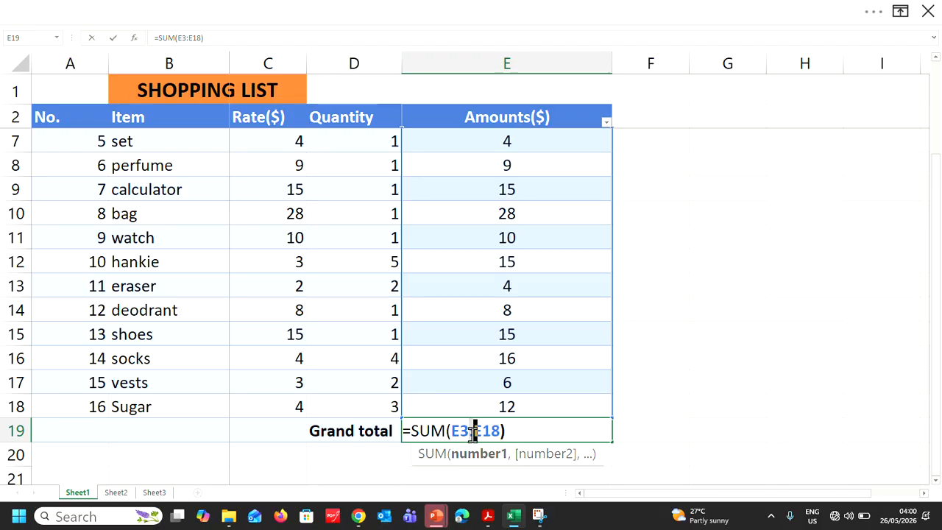
left_click_drag(452, 432, 499, 433)
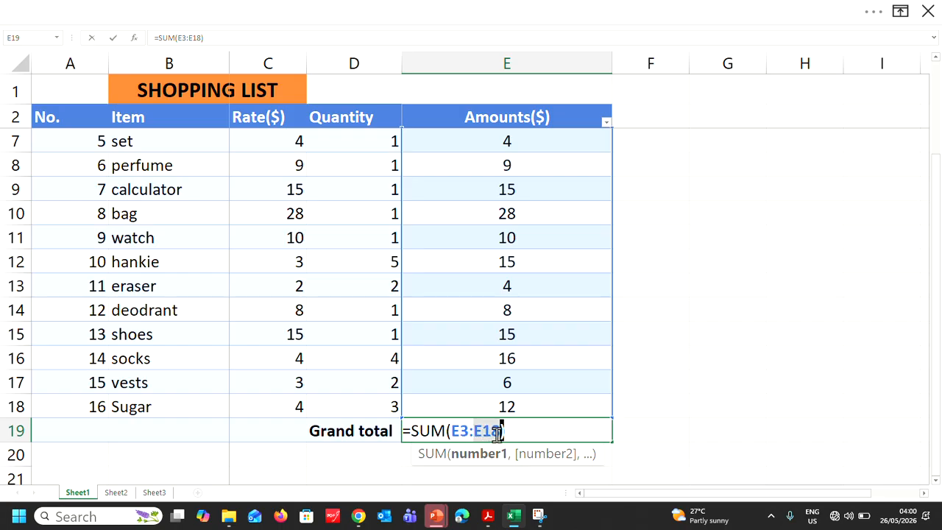
scroll(501, 368, "up", 2)
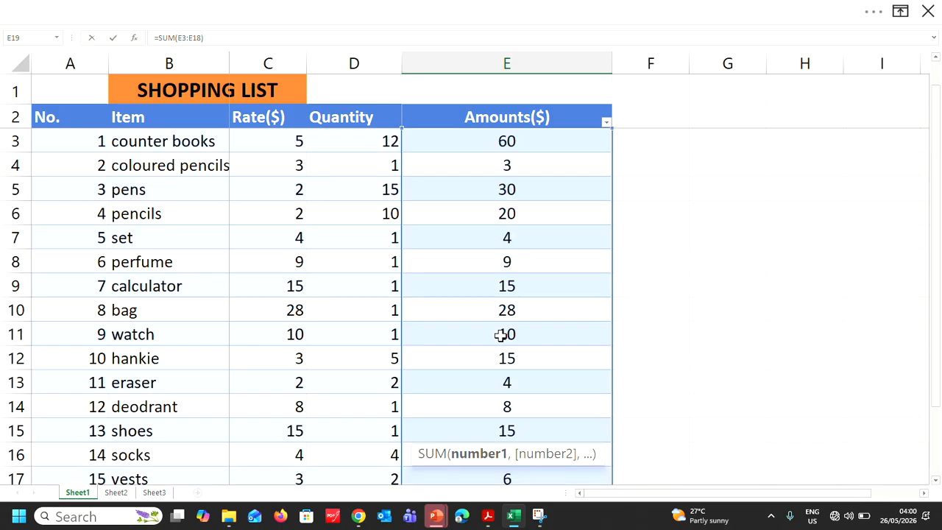
scroll(494, 331, "down", 4)
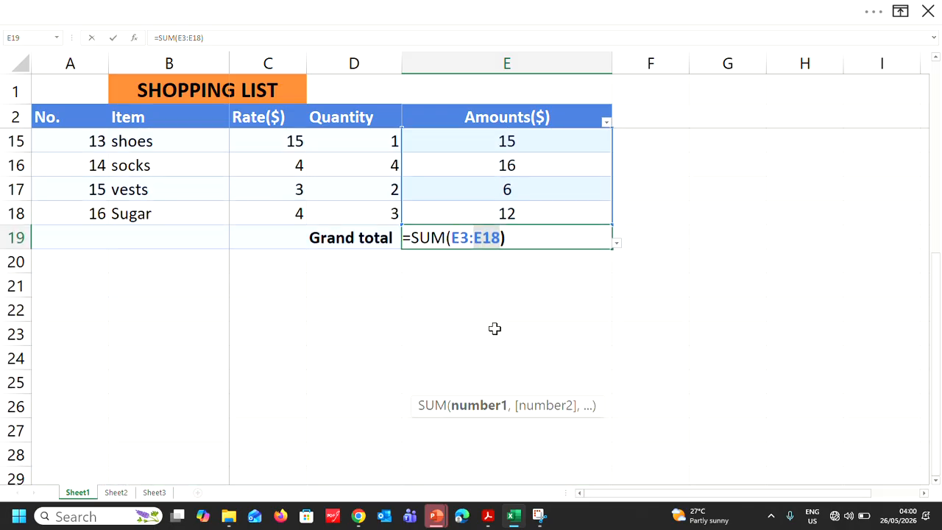
left_click(510, 236)
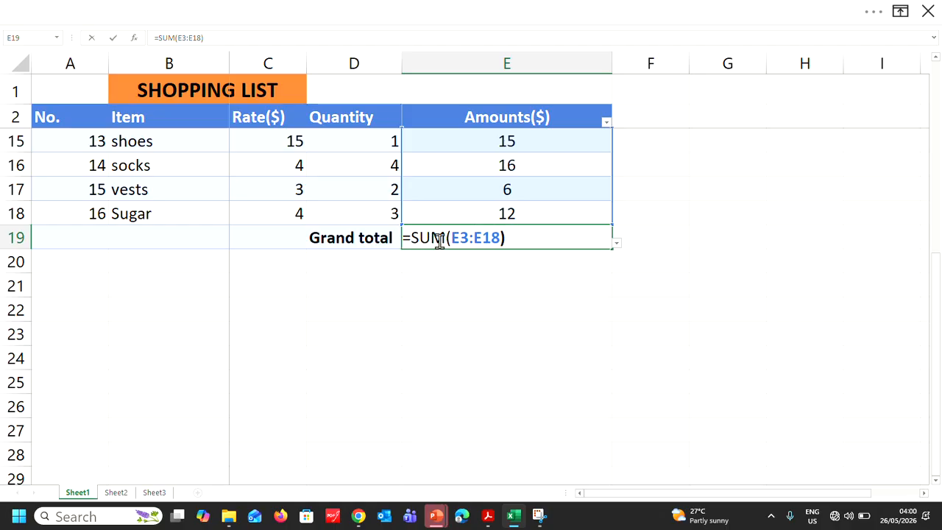
scroll(471, 235, "up", 4)
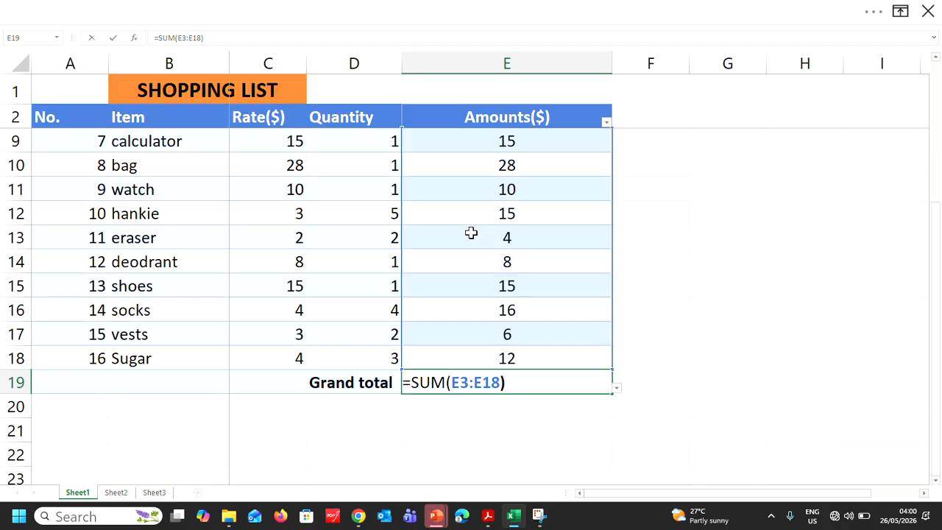
scroll(486, 221, "down", 3)
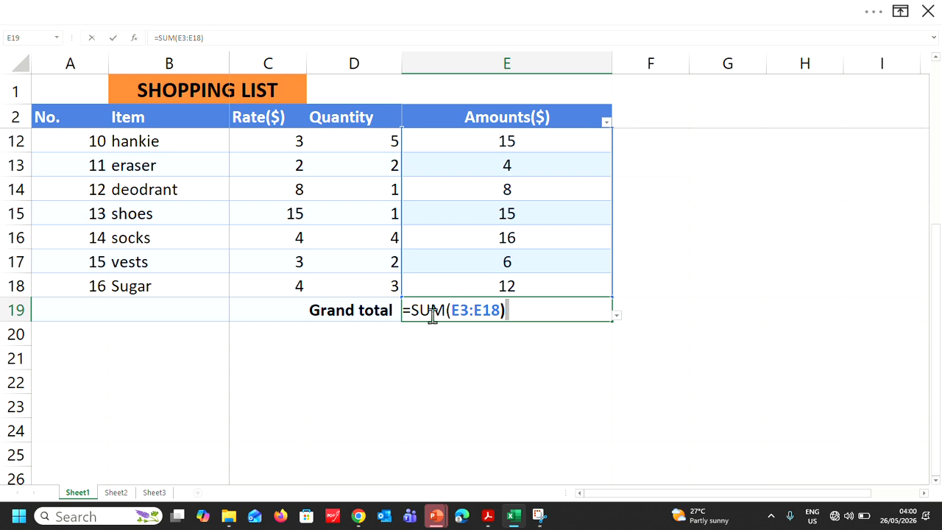
left_click_drag(412, 312, 447, 312)
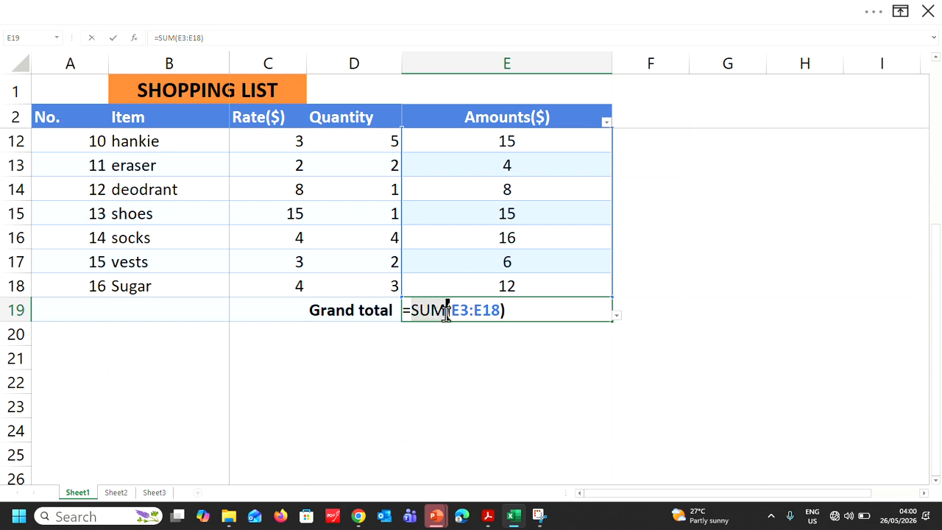
left_click(520, 312)
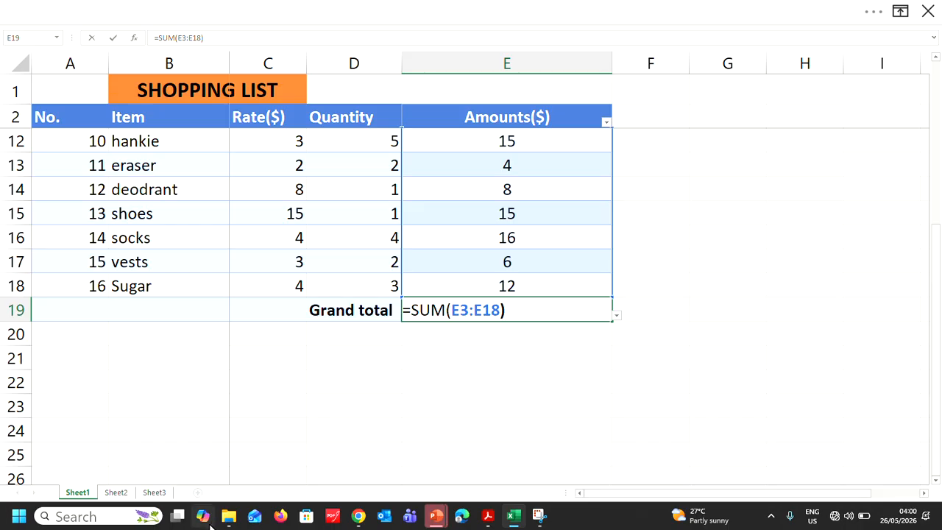
Step: Commit the SUM formula in the Grand total cell and reselect E19 to inspect its formula
key("Return")
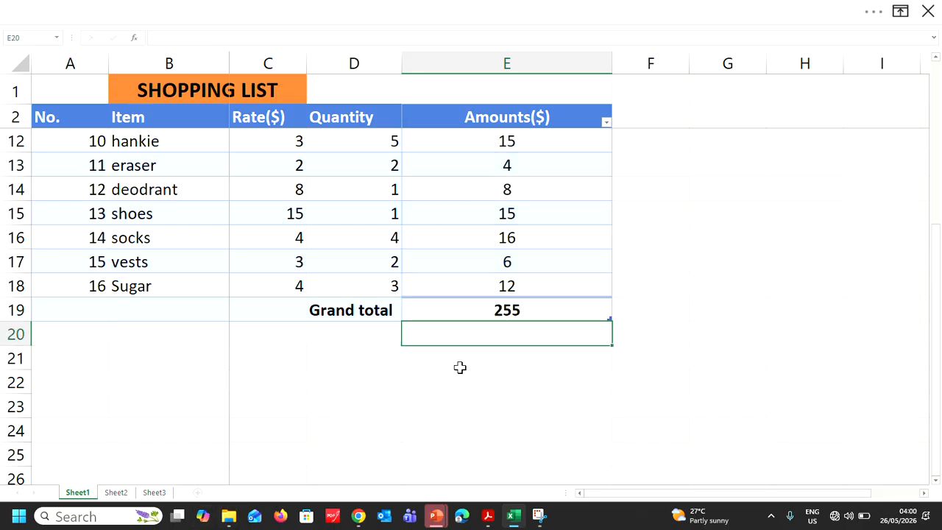
left_click(492, 313)
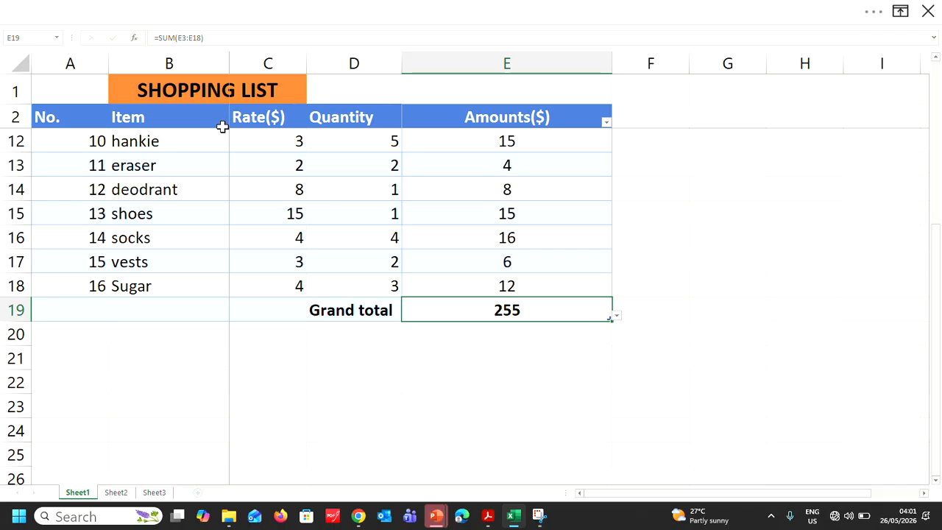
left_click(164, 38)
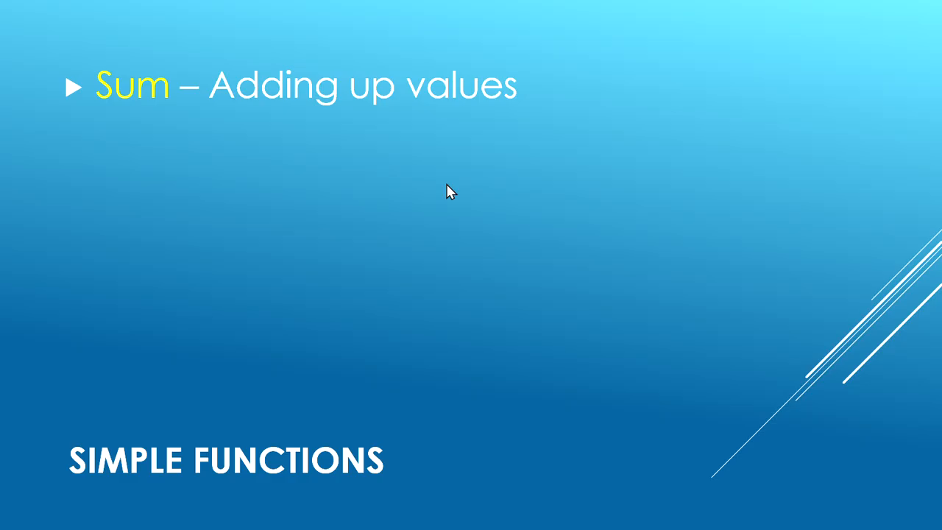
left_click(446, 185)
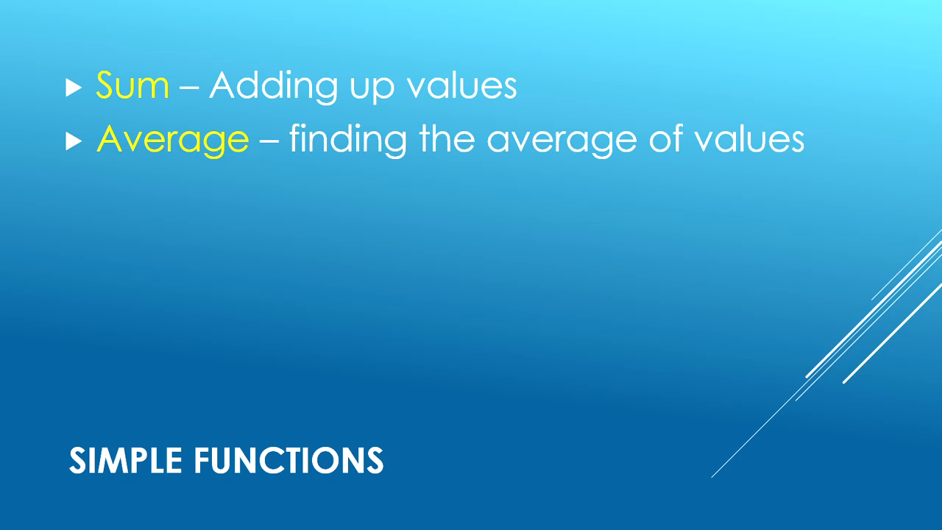
Step: Switch to the Excel workbook Marksheet trial.xlsx, commit =SUM(D4:F4) in H4 and fill it down the Total column
key("alt+Tab")
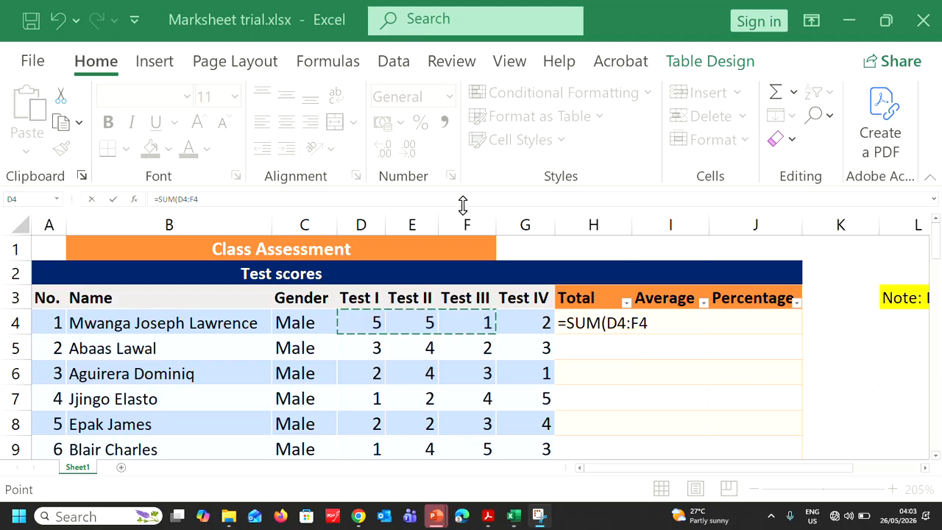
left_click(647, 324)
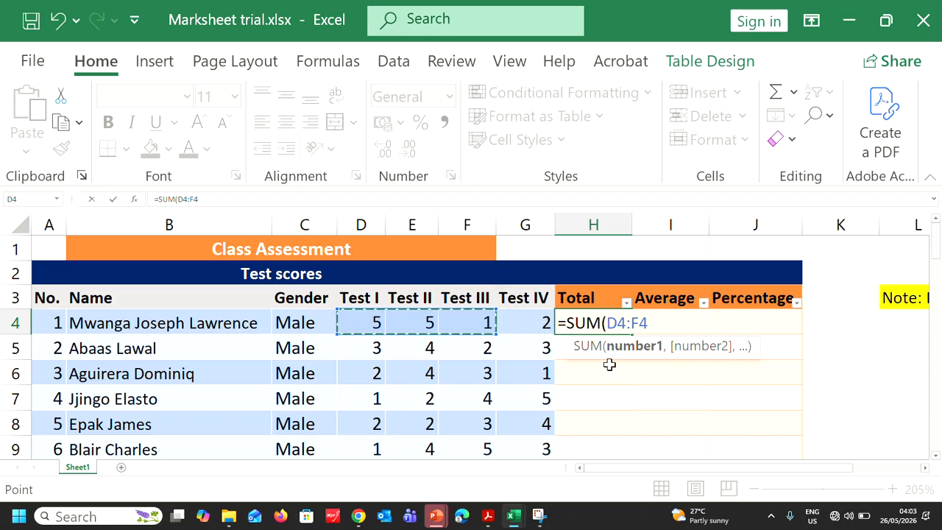
key("Return")
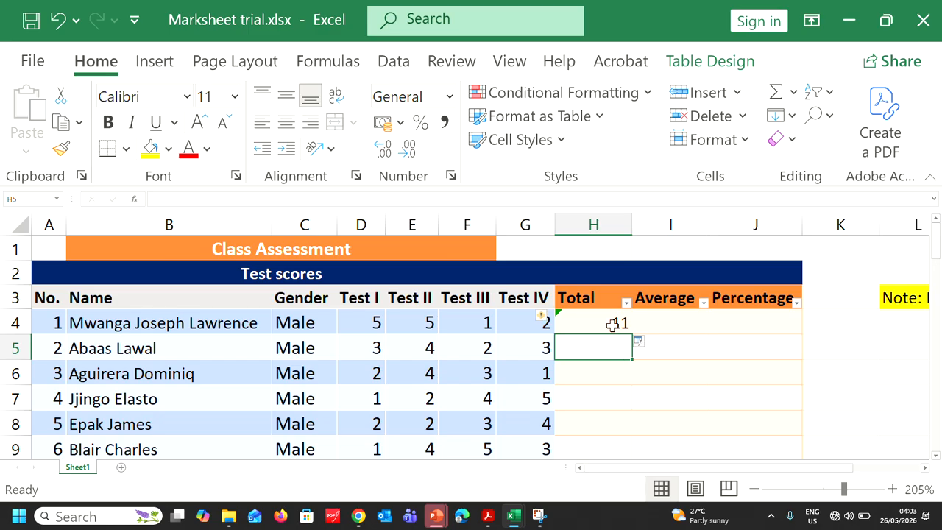
left_click(614, 322)
double_click(630, 332)
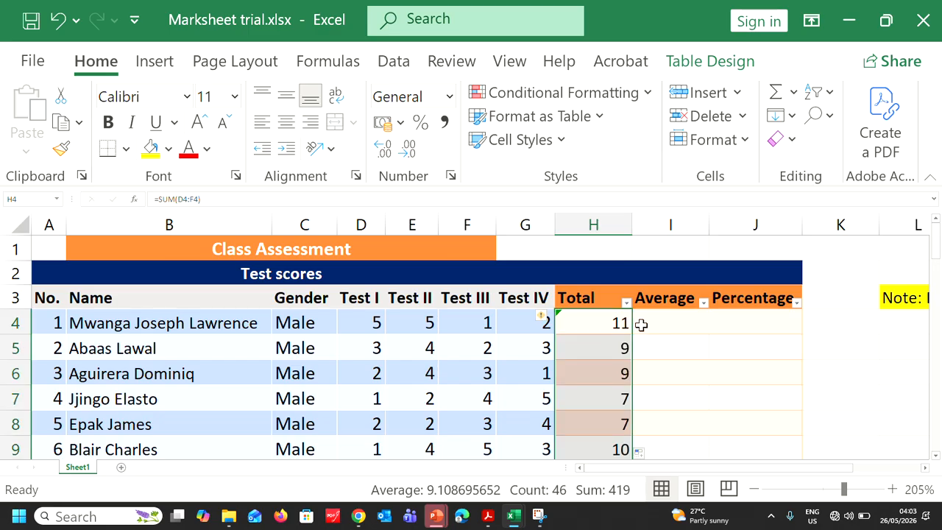
Step: Start the entry =AVERAGE in cell I4, the first cell of the Average column
left_click(641, 325)
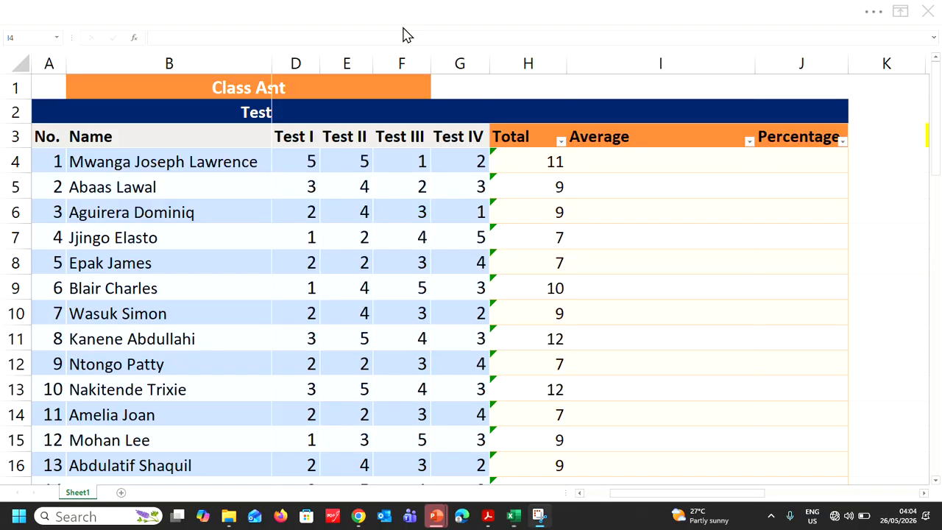
left_click(617, 161)
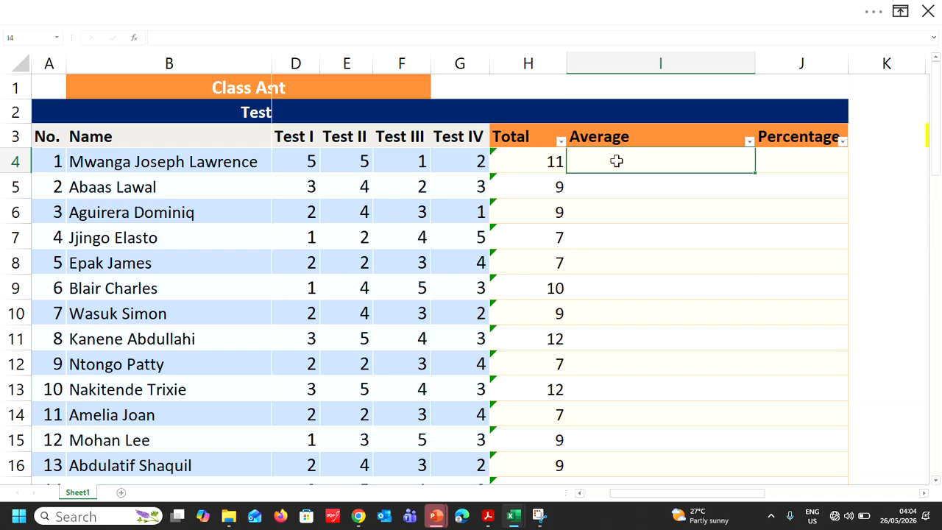
type("=")
type("=")
type("AVE")
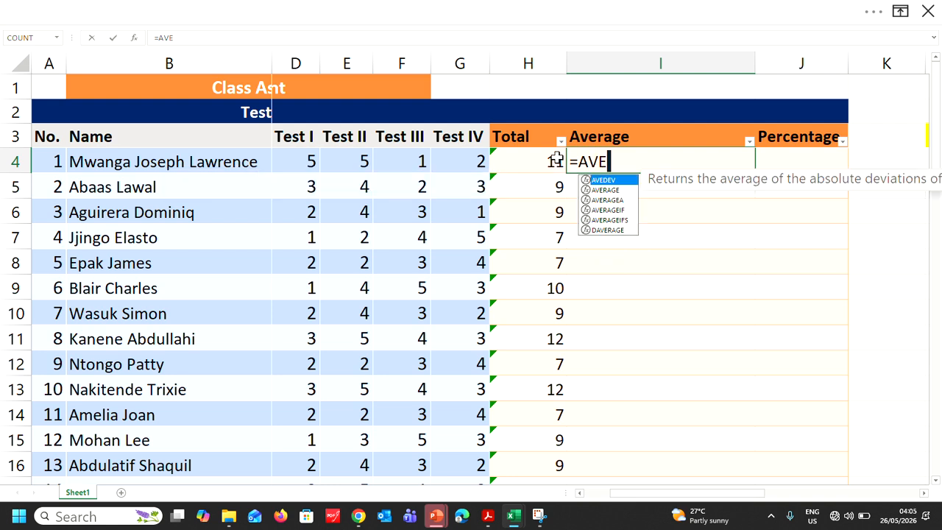
type("RAG")
type("E")
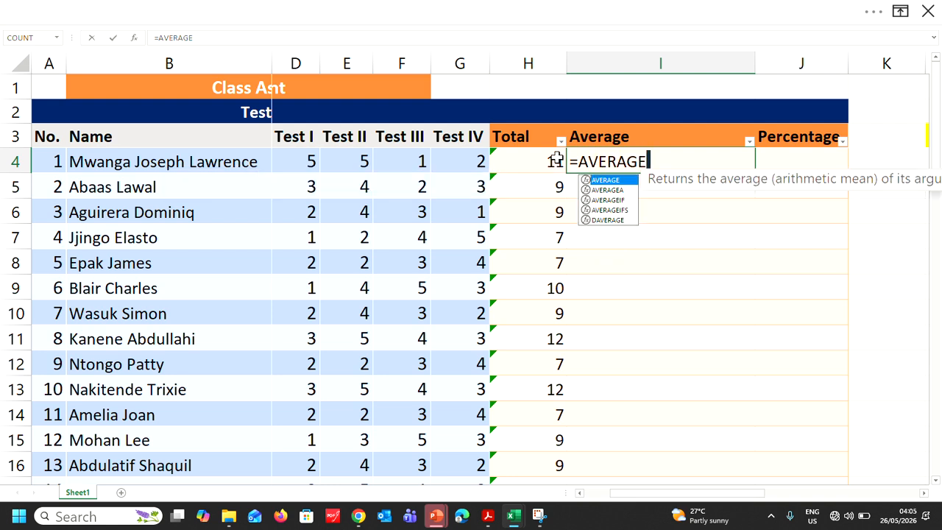
Step: Read the AVERAGE function's description and the note on the maximum test score beside the table
left_click(925, 494)
left_click(925, 495)
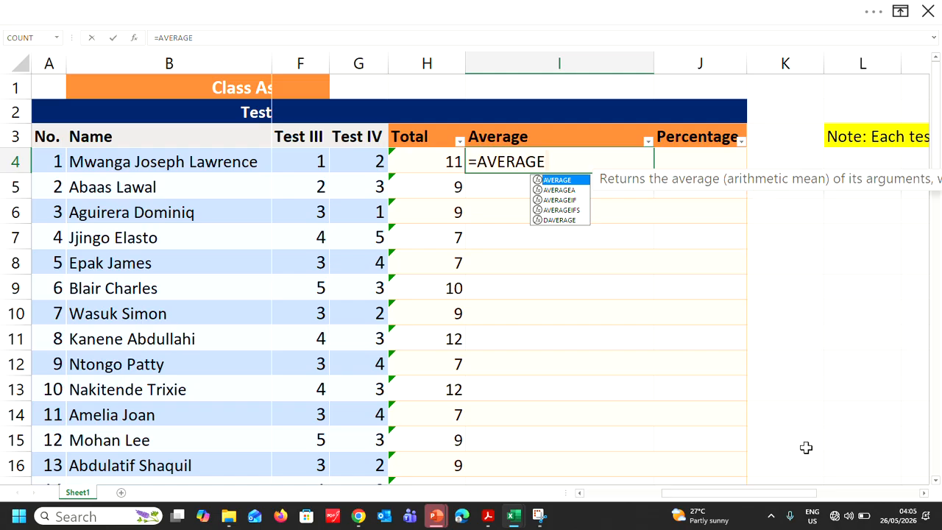
left_click(925, 493)
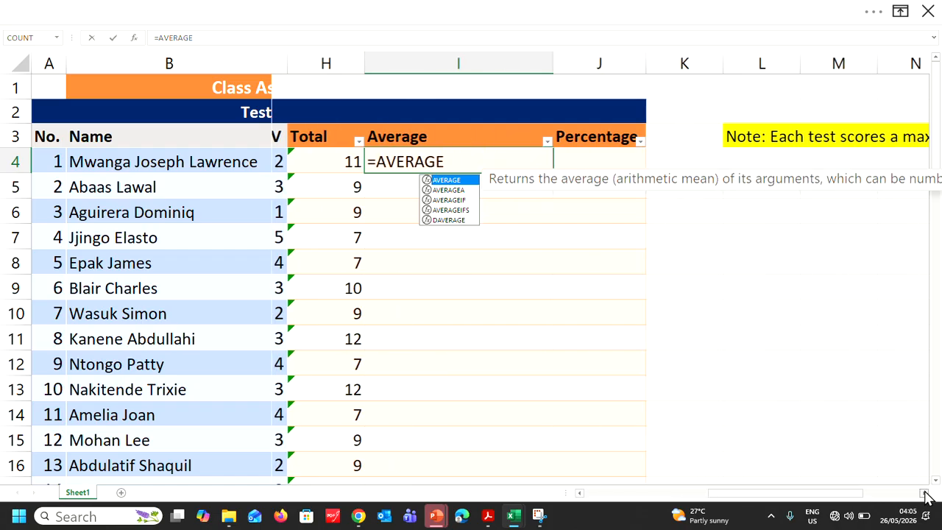
left_click(925, 493)
left_click(925, 493)
left_click(924, 494)
left_click(925, 493)
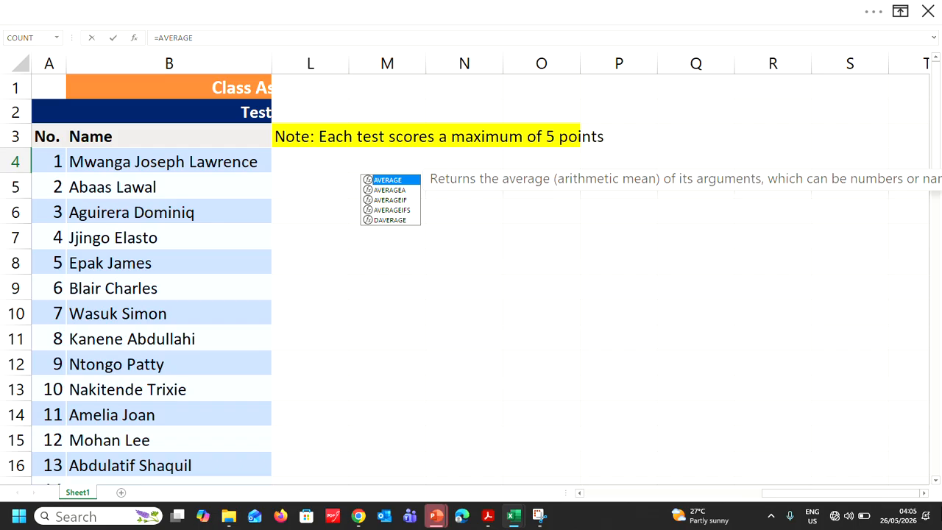
left_click(926, 494)
left_click(925, 494)
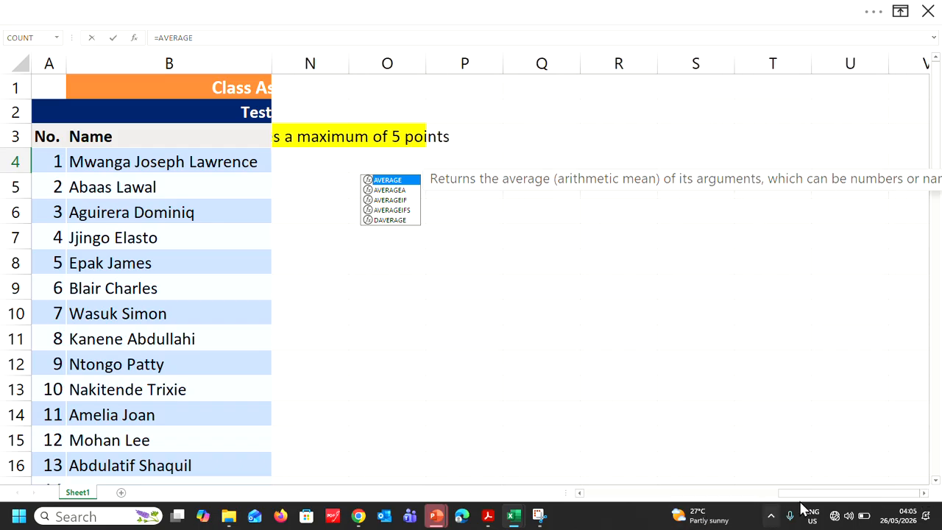
left_click_drag(783, 497, 707, 495)
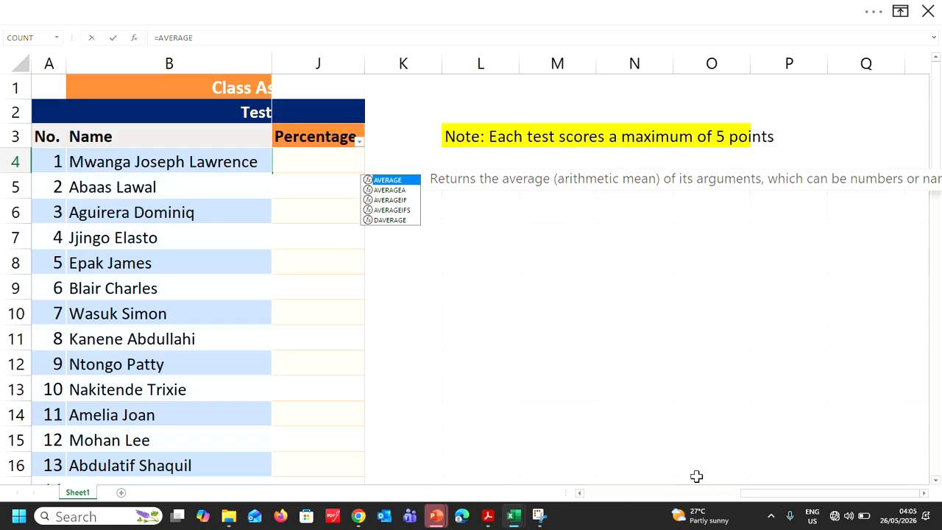
left_click(579, 495)
left_click(580, 494)
left_click(579, 495)
left_click(580, 495)
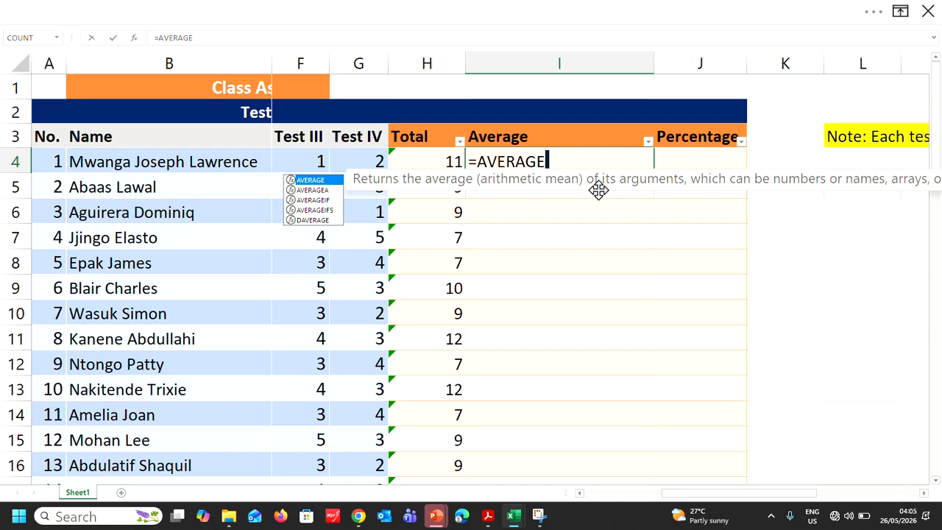
type(")")
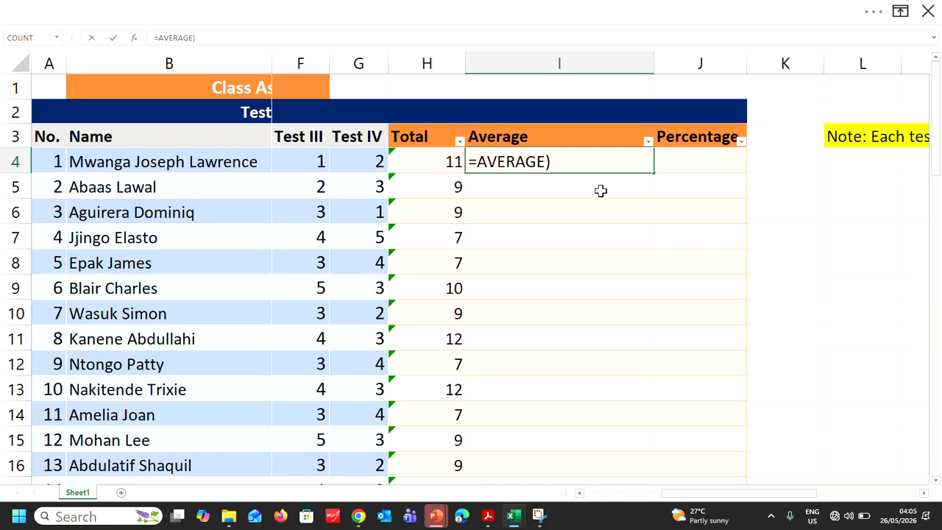
key("BackSpace")
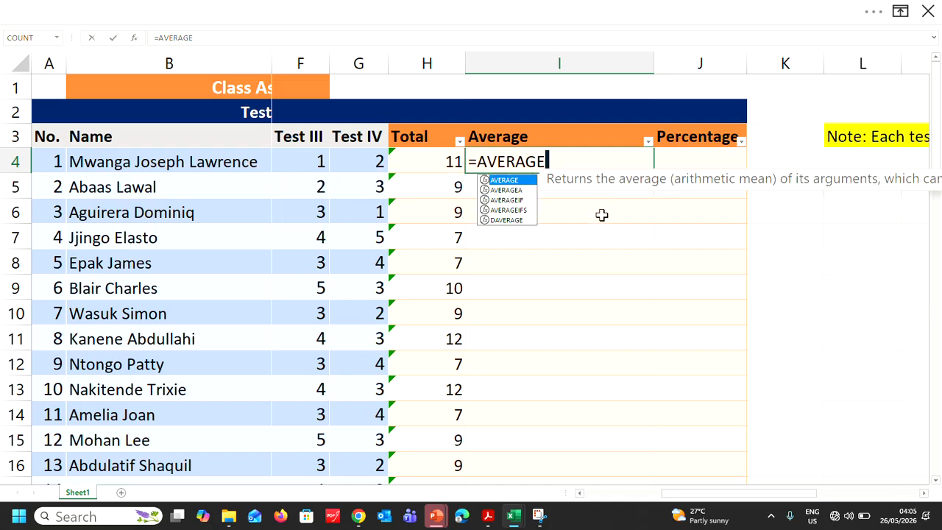
right_click(605, 218)
left_click(551, 163)
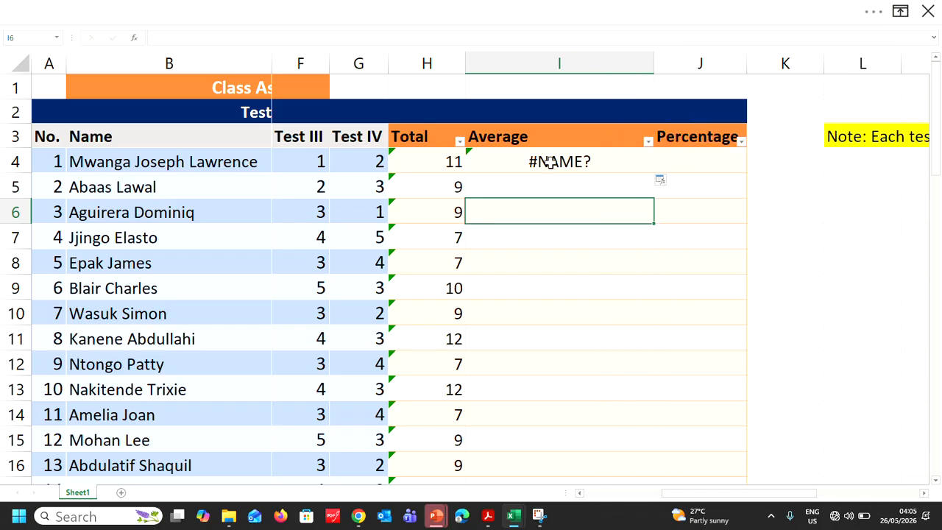
Step: Replace the incomplete entry in I4 with the function name and opening parenthesis, =AVERAGE(
left_click(551, 163)
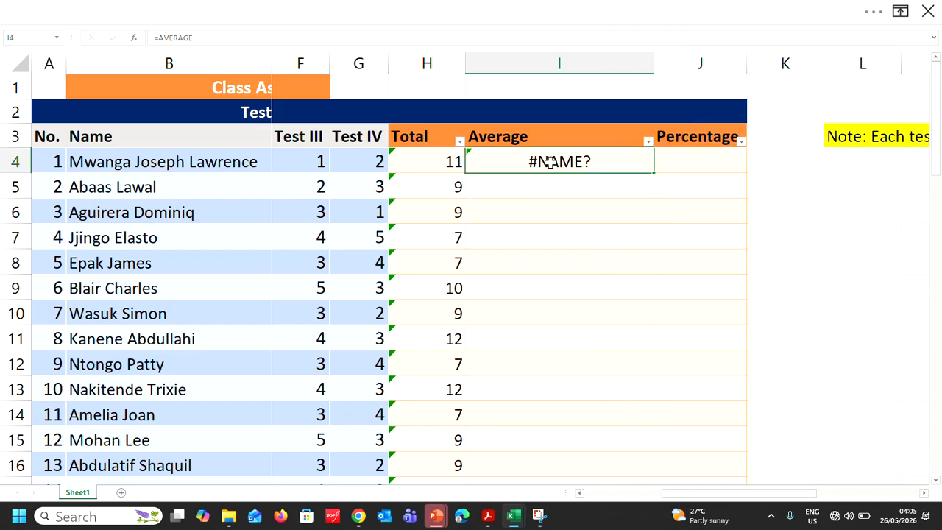
type("=AVERA")
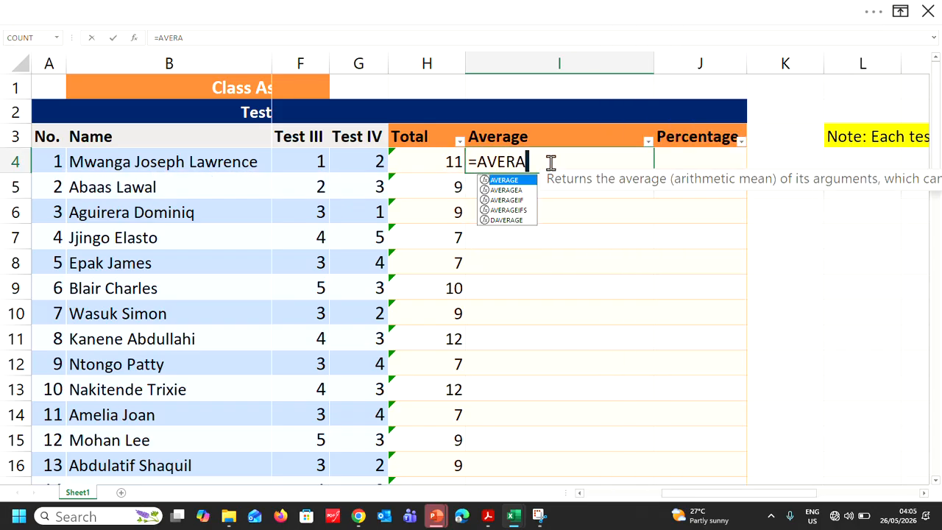
type("GER")
key("BackSpace")
type("*")
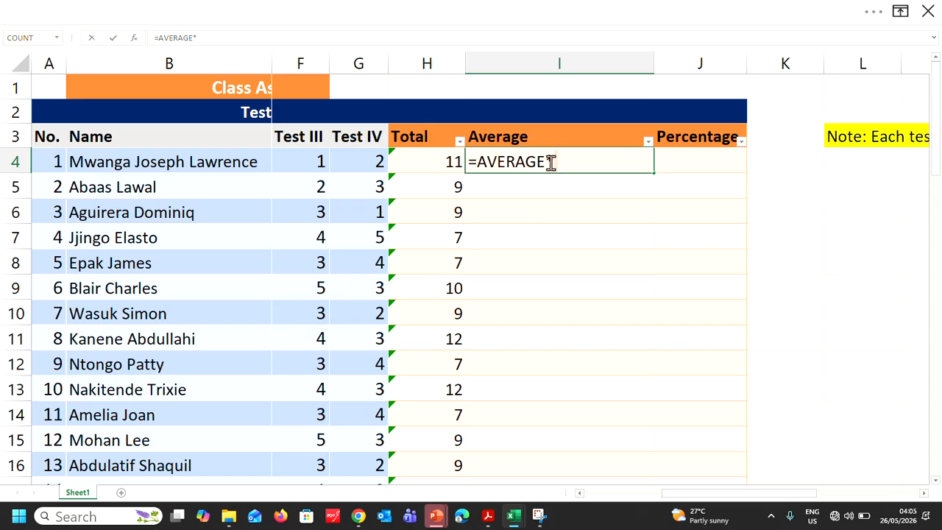
key("BackSpace")
type("(")
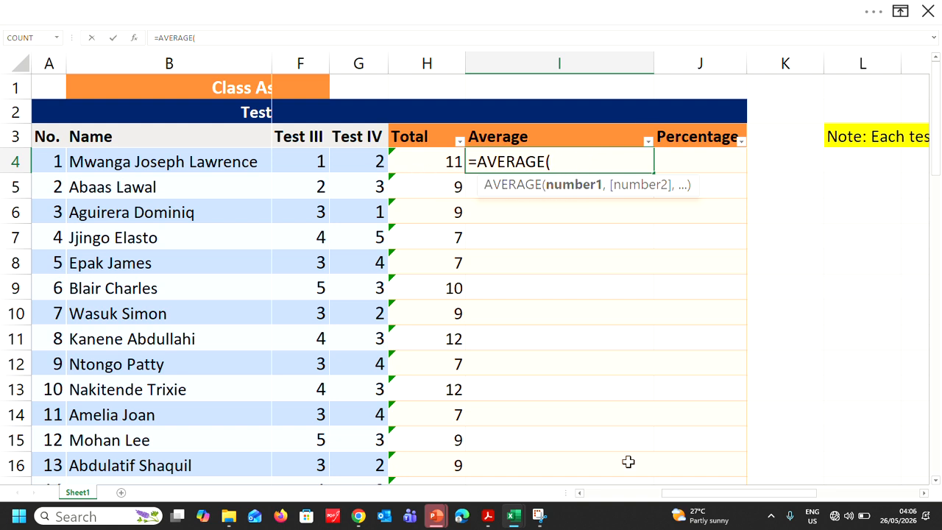
Step: Complete the I4 formula as =AVERAGE(D4:G4), covering Test I to Test IV, then commit it and reselect the cell
left_click(580, 494)
left_click(580, 493)
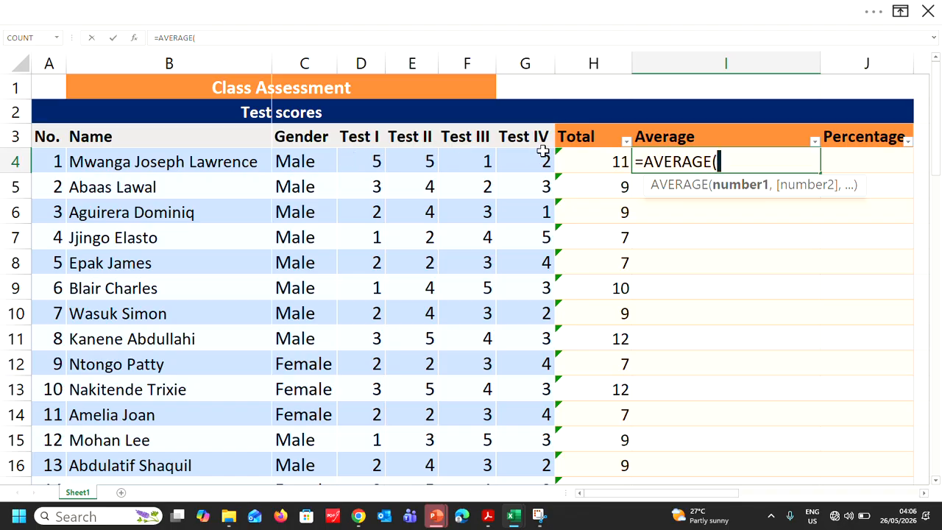
left_click_drag(355, 161, 475, 161)
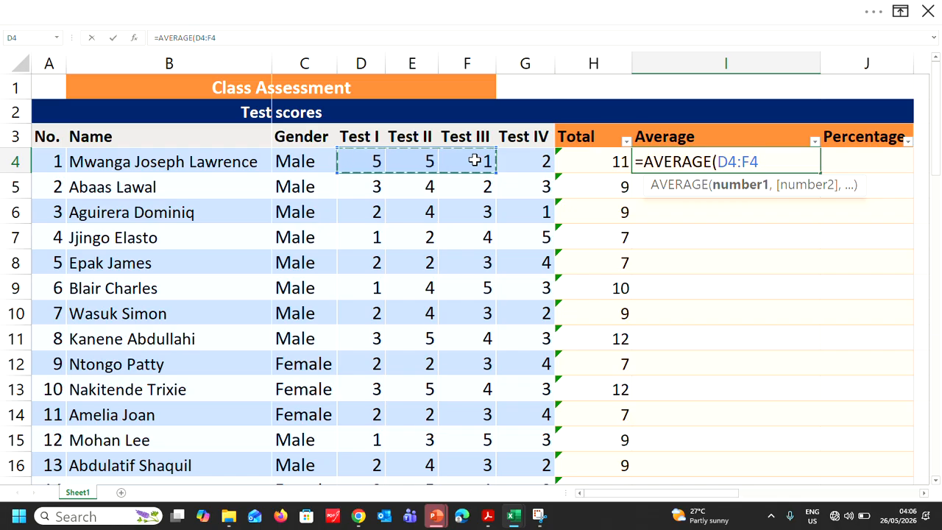
key("BackSpace")
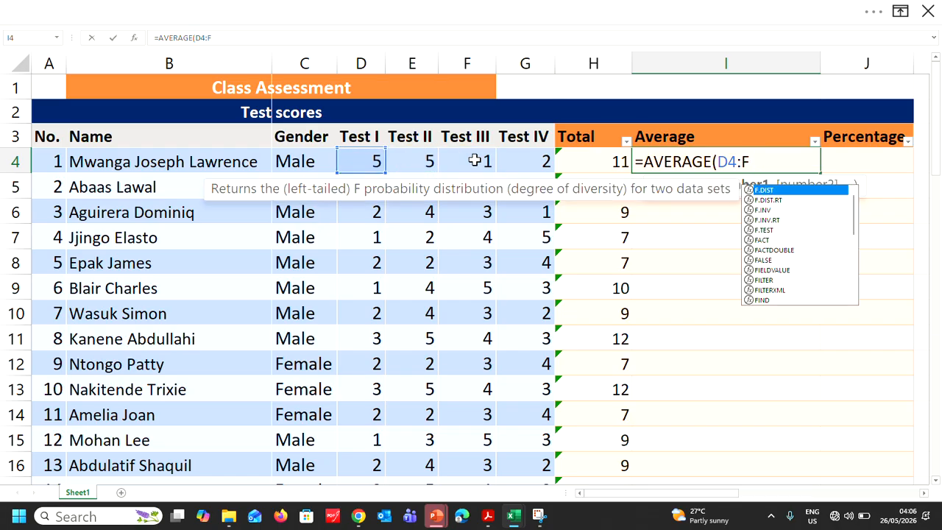
key("BackSpace")
type("G4")
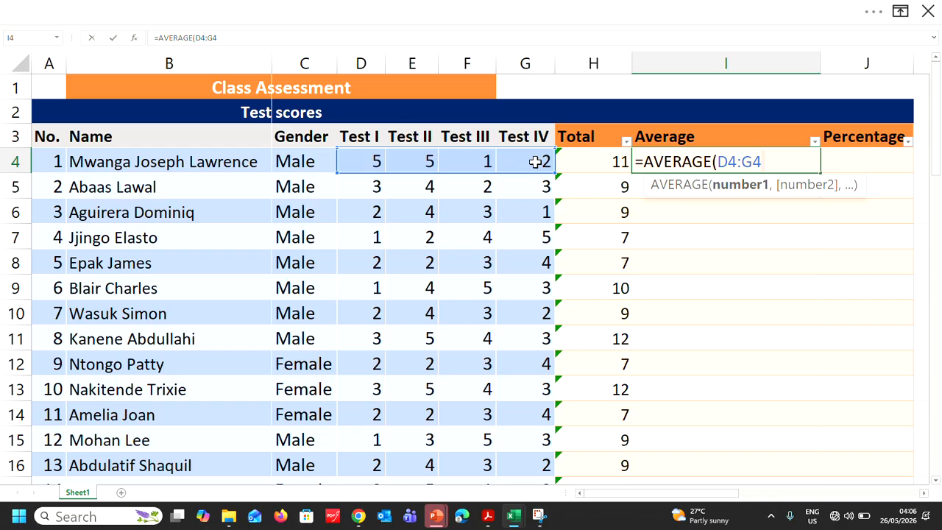
type("(")
type(")")
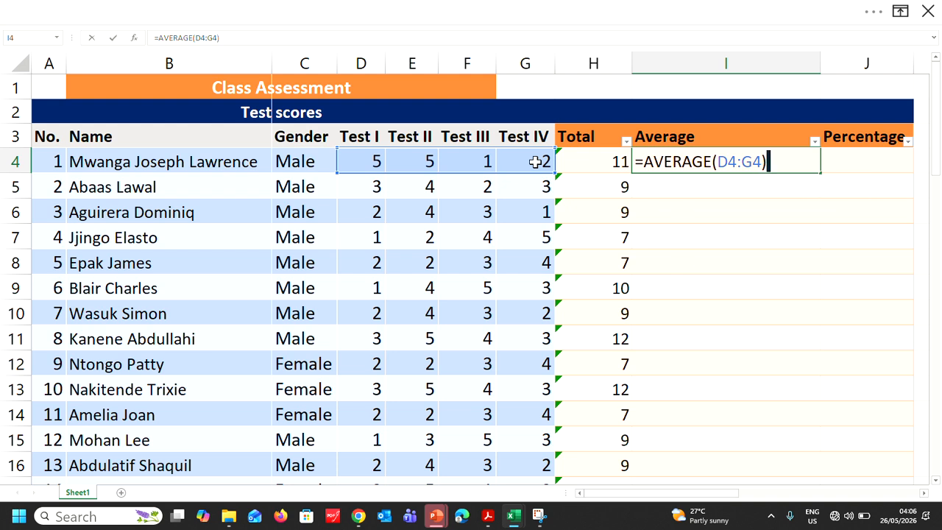
key("Return")
left_click(763, 159)
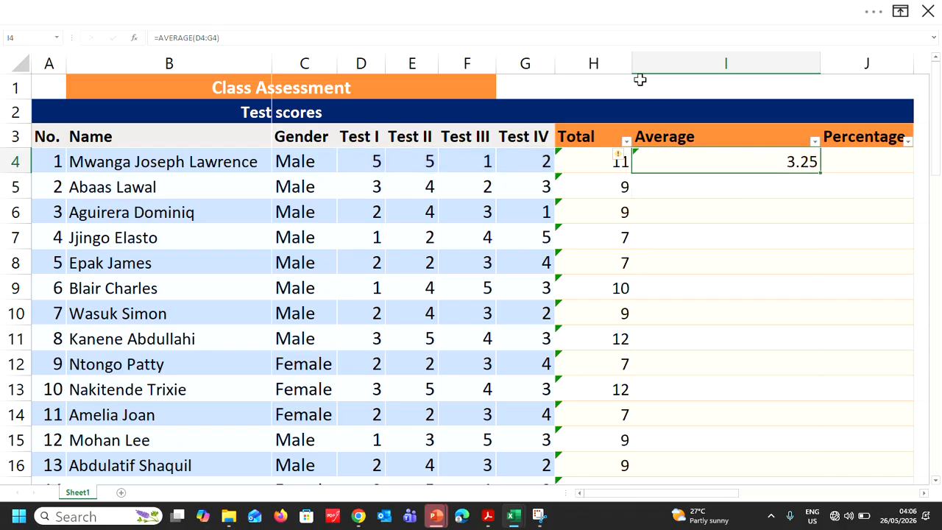
Step: Widen the Total column and extend the H4 formula to include Test IV, as =SUM(D4:G4)
left_click_drag(631, 64, 753, 66)
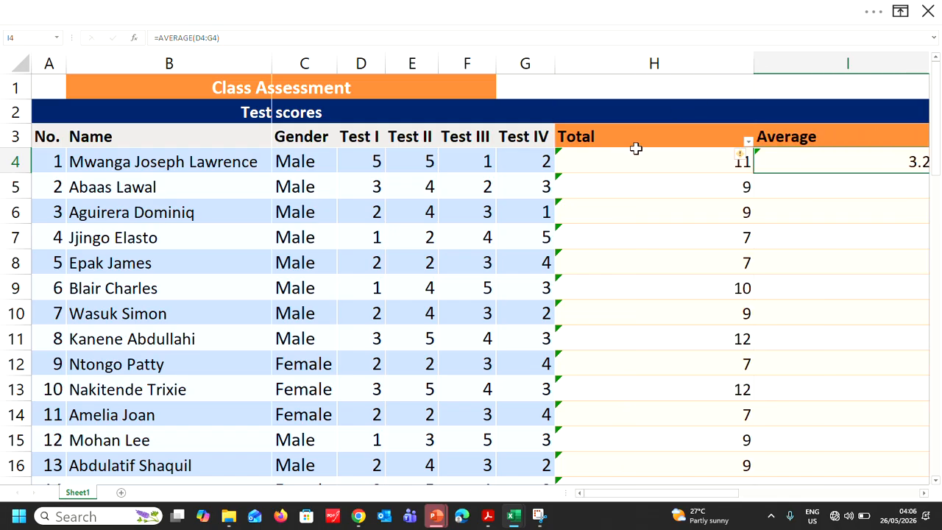
left_click(631, 152)
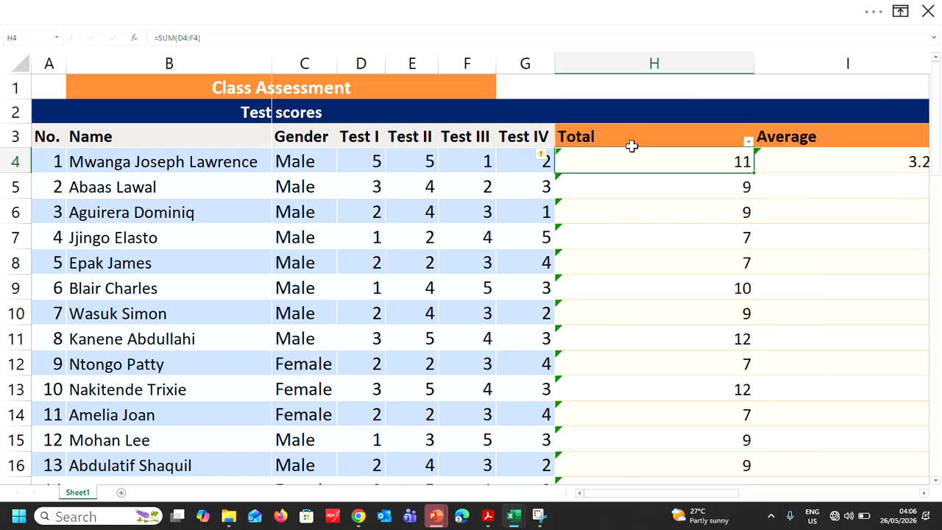
left_click(185, 37)
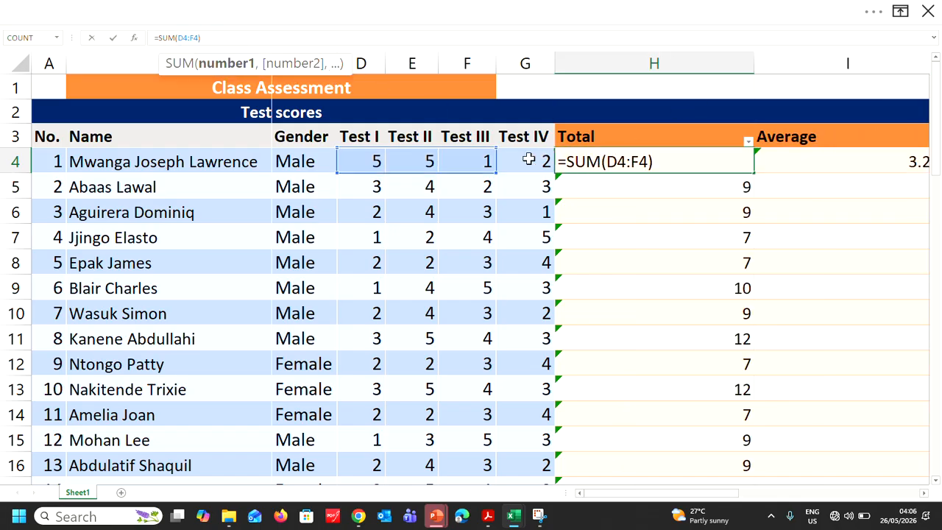
double_click(633, 160)
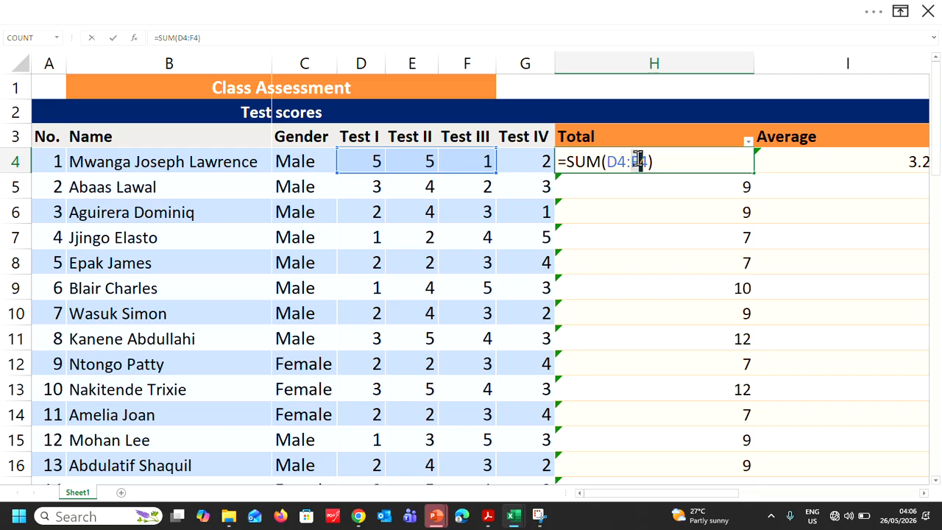
type("G")
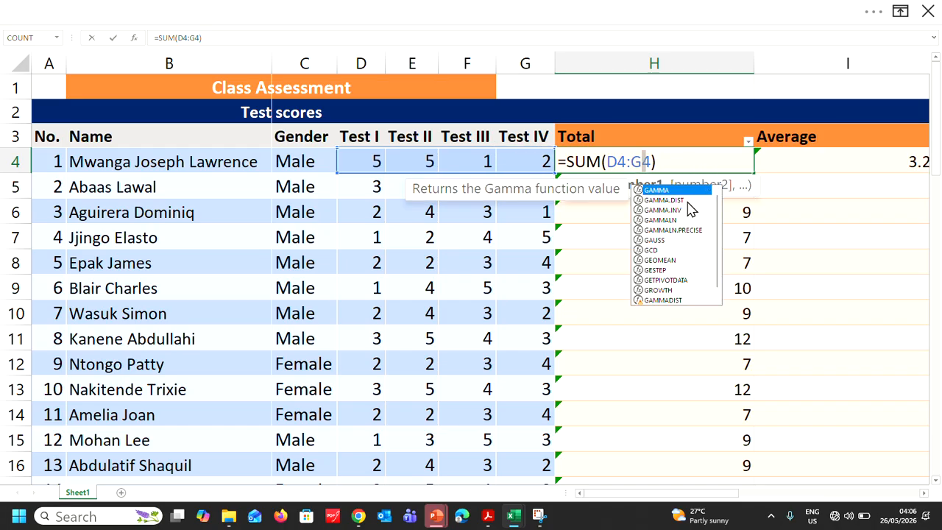
key("Return")
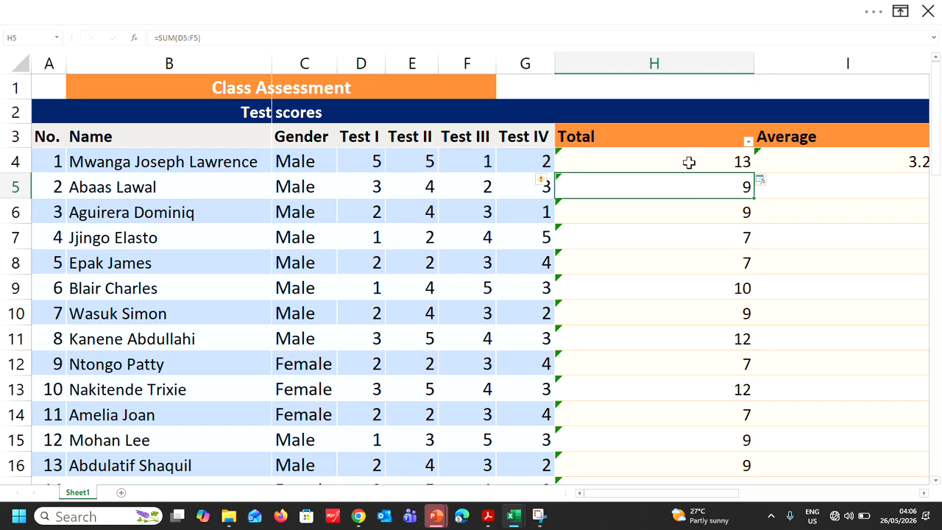
Step: Fill the corrected H4 formula down the Total column and narrow that column again
left_click(692, 162)
double_click(754, 171)
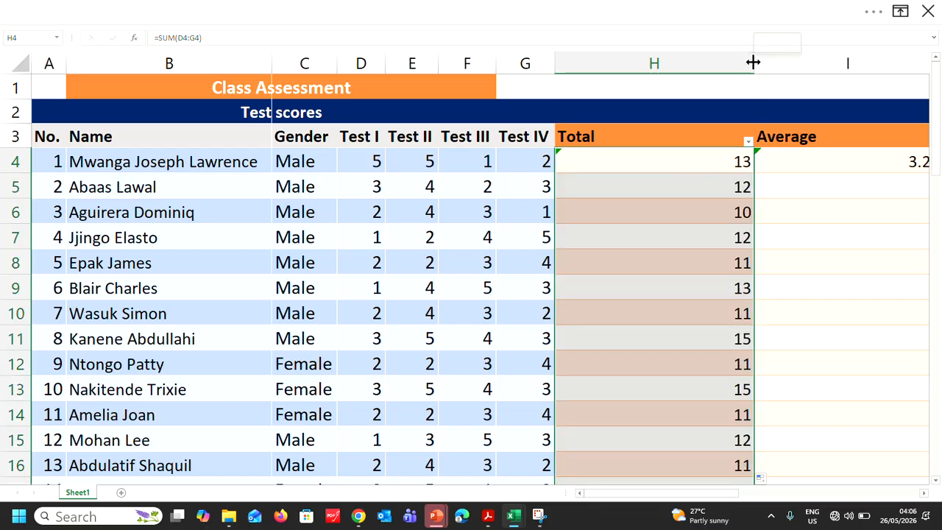
left_click_drag(753, 63, 647, 92)
left_click(761, 157)
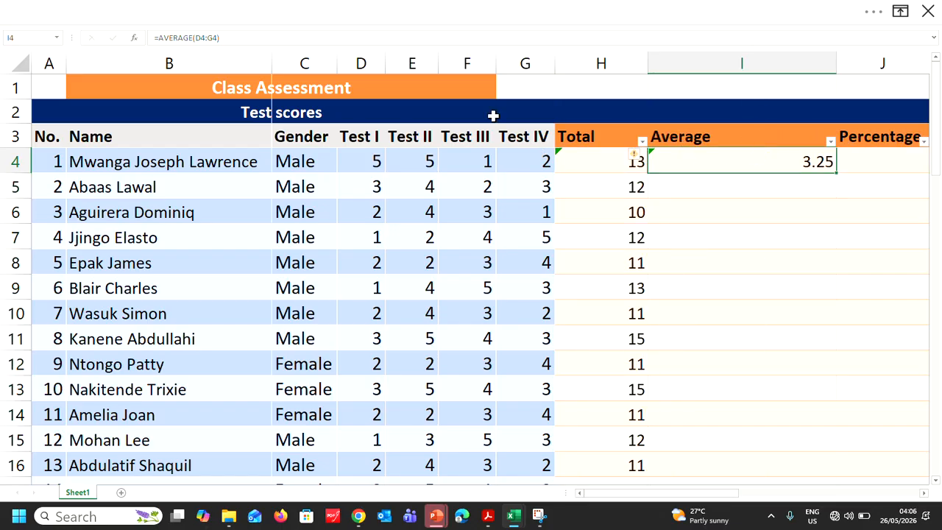
Step: Review the AVERAGE formula in I4, commit it and fill it down the Average column
left_click(176, 38)
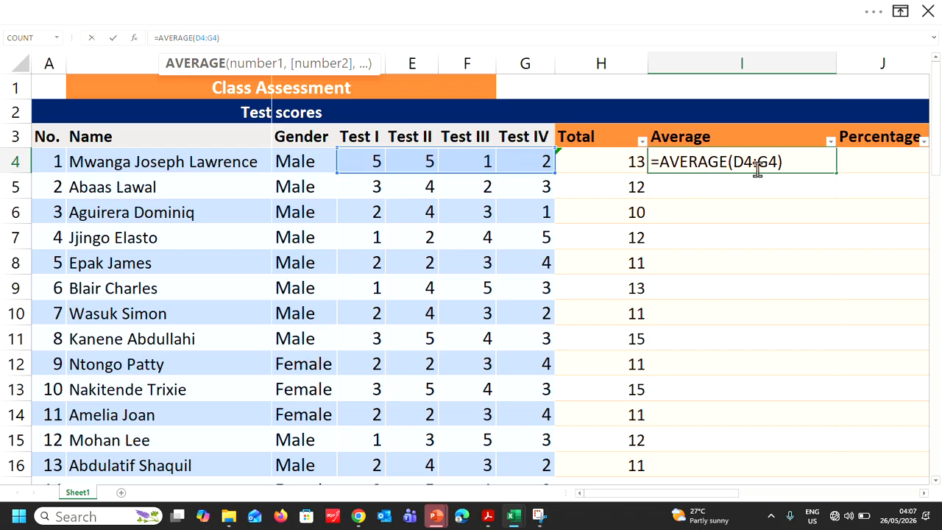
key("Return")
left_click(796, 162)
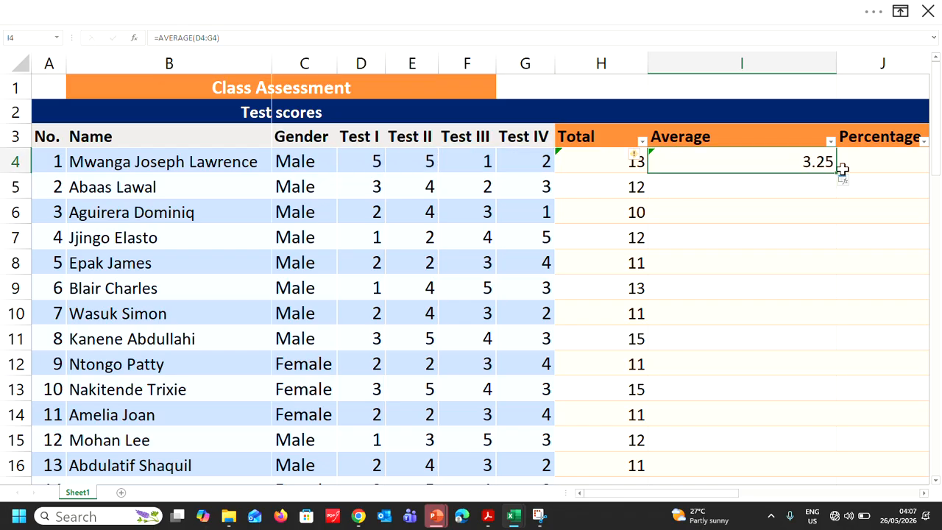
double_click(837, 173)
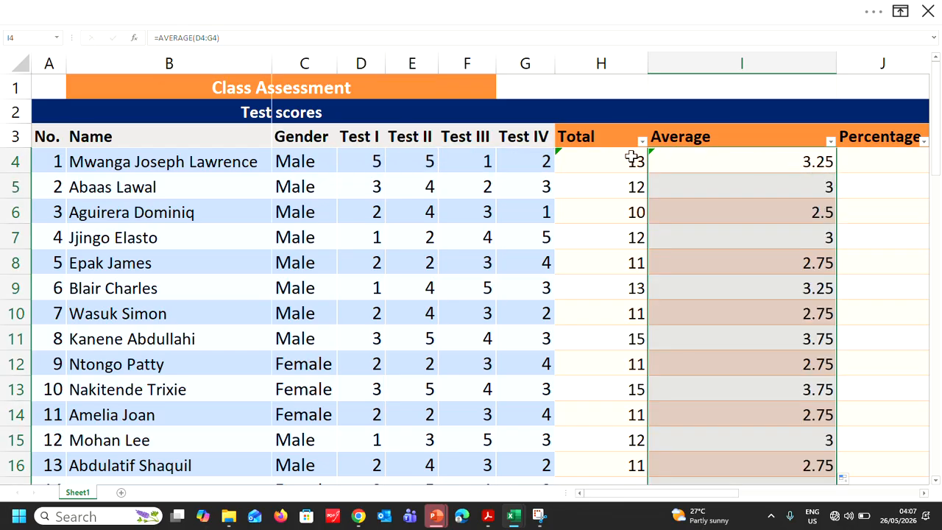
Step: Widen the Total column and open the SUM formula in H4 to compare it with the AVERAGE formula
left_click(630, 157)
left_click_drag(646, 66, 746, 70)
left_click(169, 38)
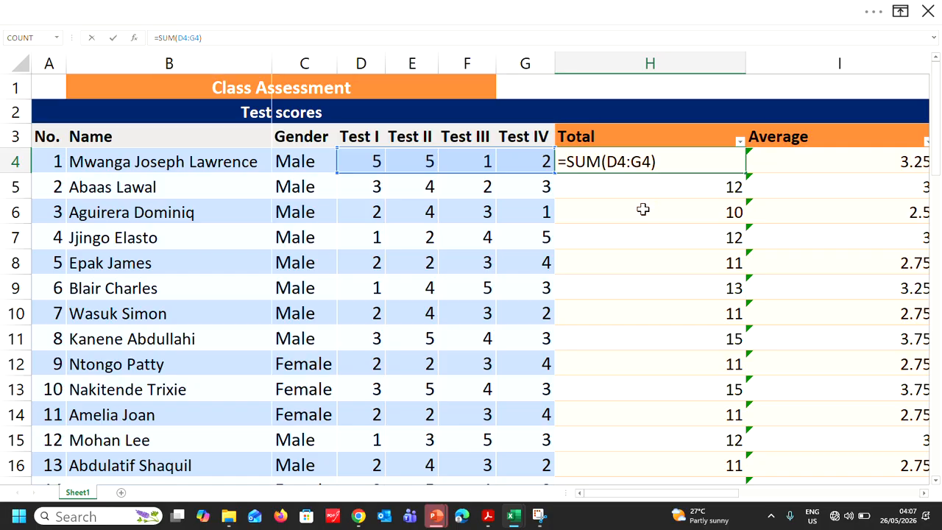
key("Return")
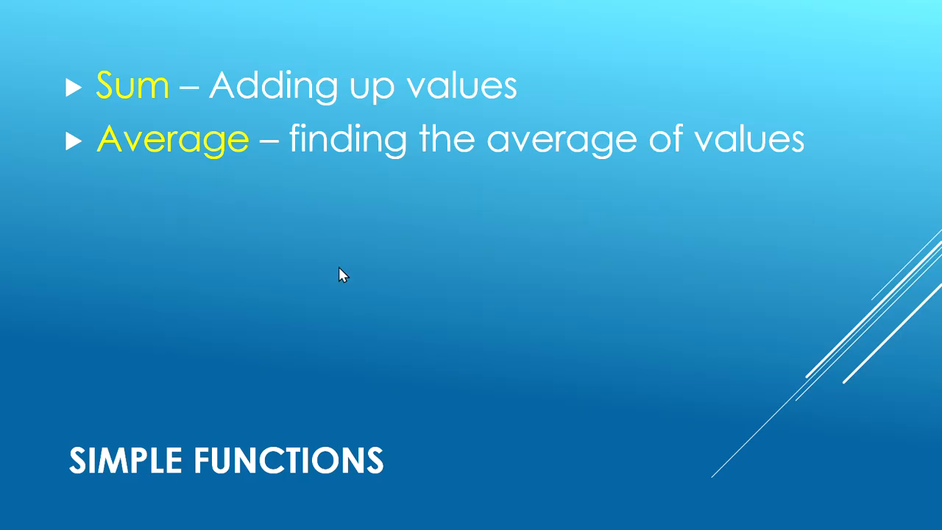
Step: Advance the slideshow from the Average bullet through the Count definition to the marksheet's Count row
key("Left")
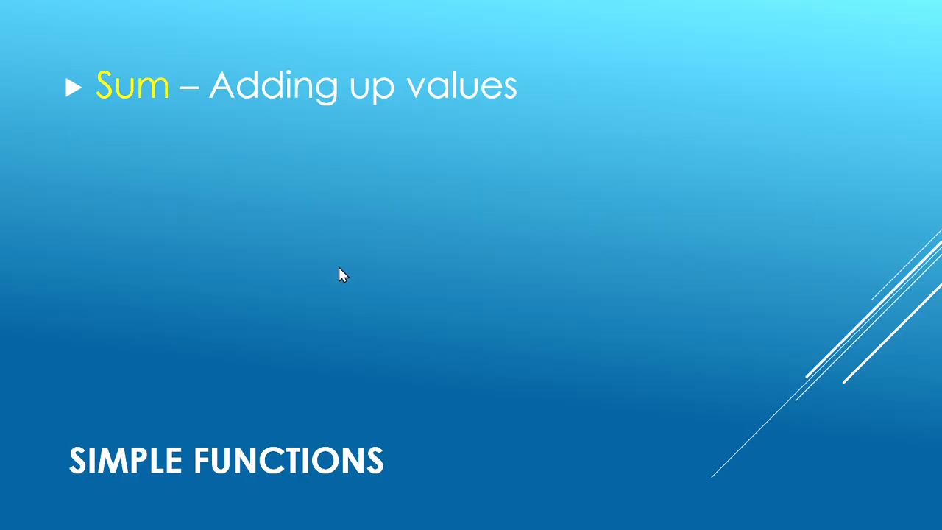
key("Right")
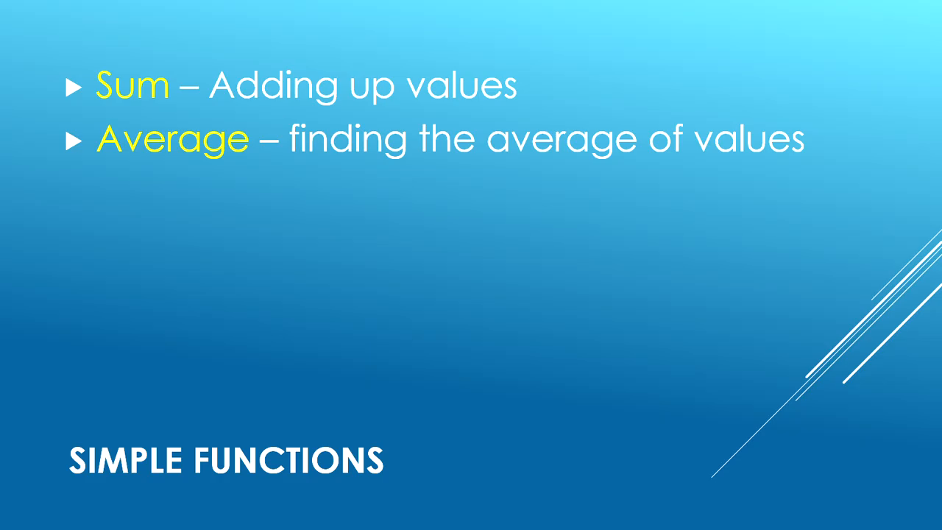
key("Right")
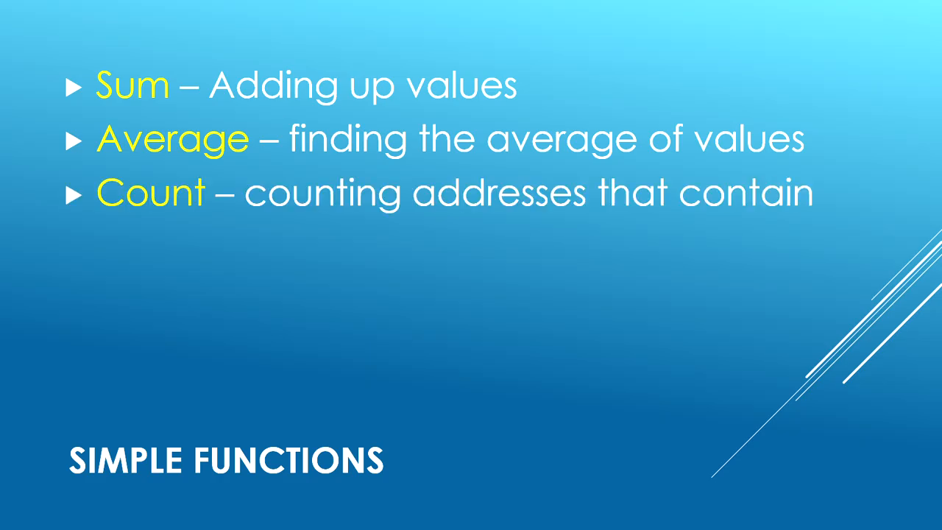
key("Right")
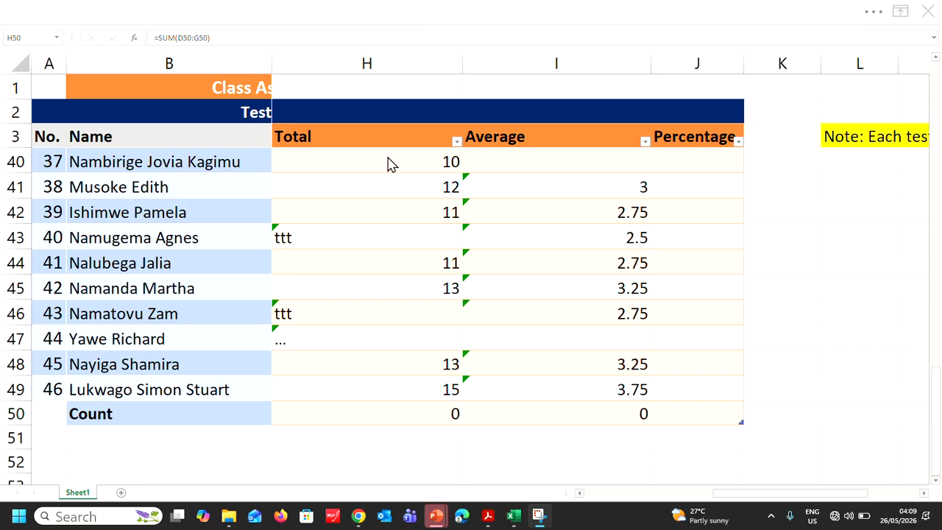
Step: Replace the formula in H50, the Count row's Total cell, with the function name and opening parenthesis, =COUNT(
left_click(390, 410)
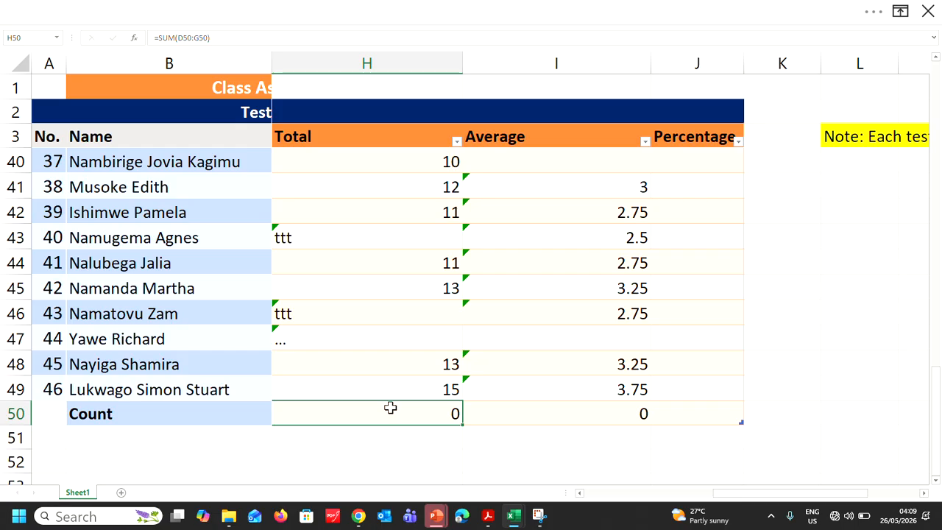
type("=c")
key("BackSpace")
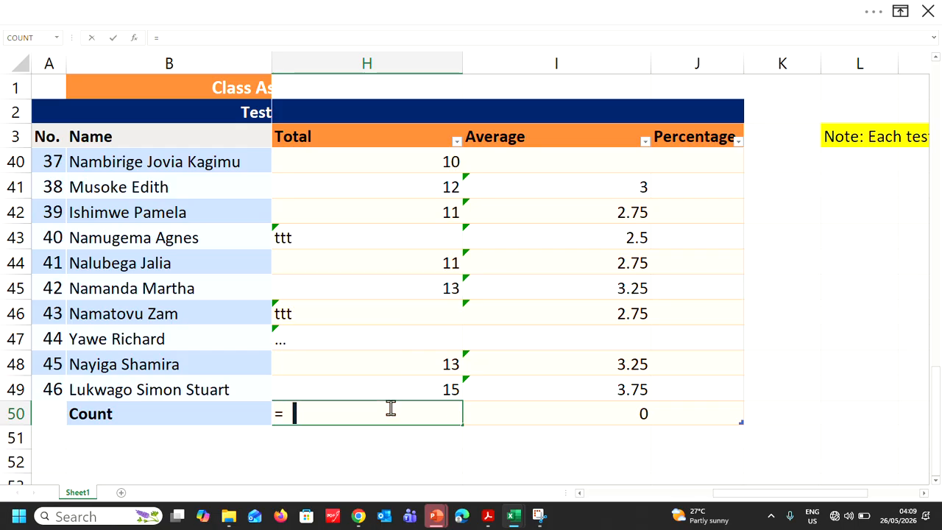
type("COUNT")
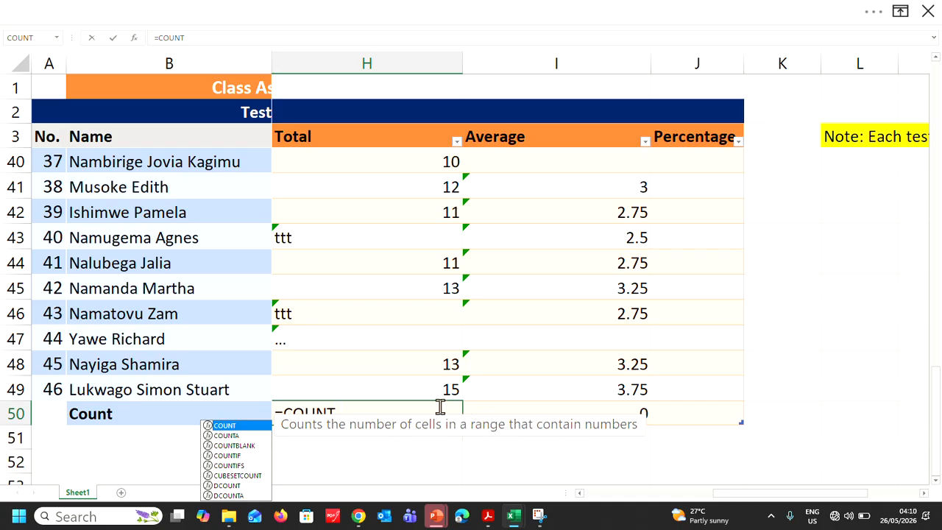
type("*")
key("BackSpace")
type("(")
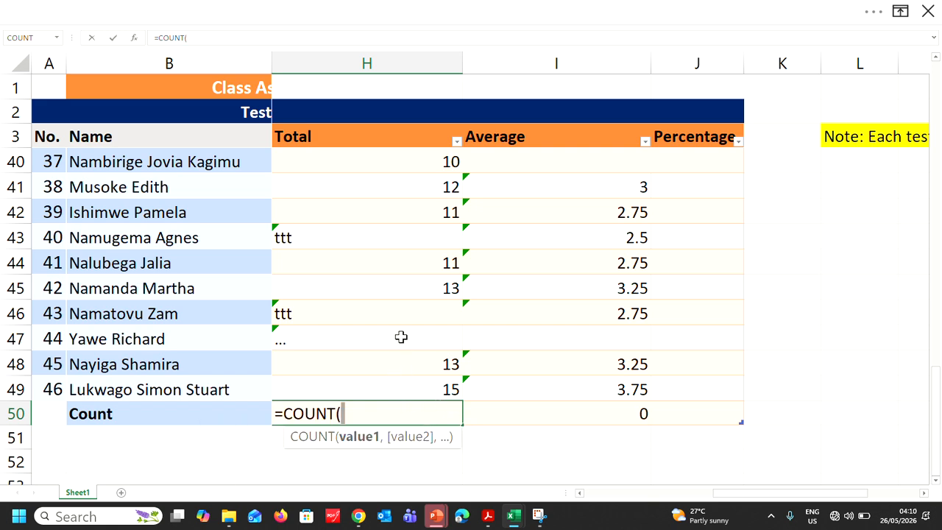
Step: Complete the H50 formula as =COUNT(H4:H49), covering all the students' totals, and commit it
scroll(401, 331, "up", 4)
scroll(409, 303, "up", 8)
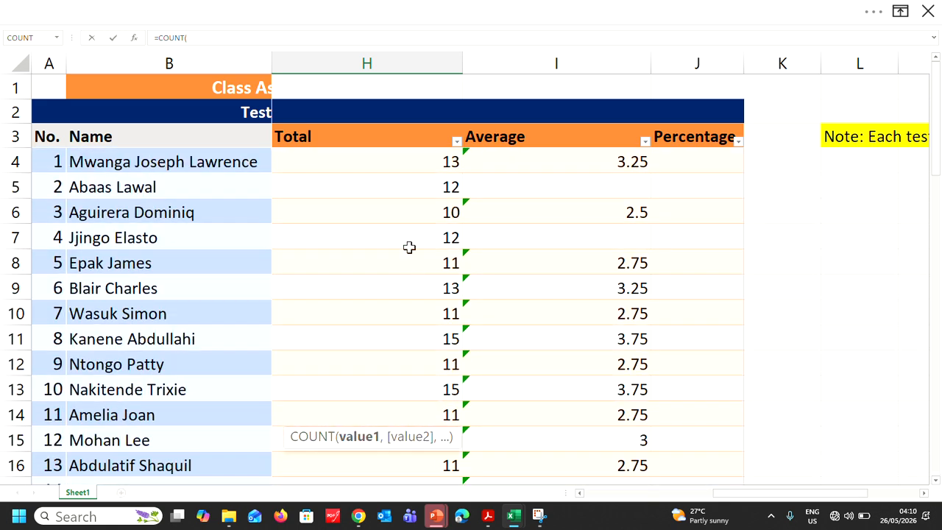
left_click_drag(405, 162, 411, 371)
key("BackSpace")
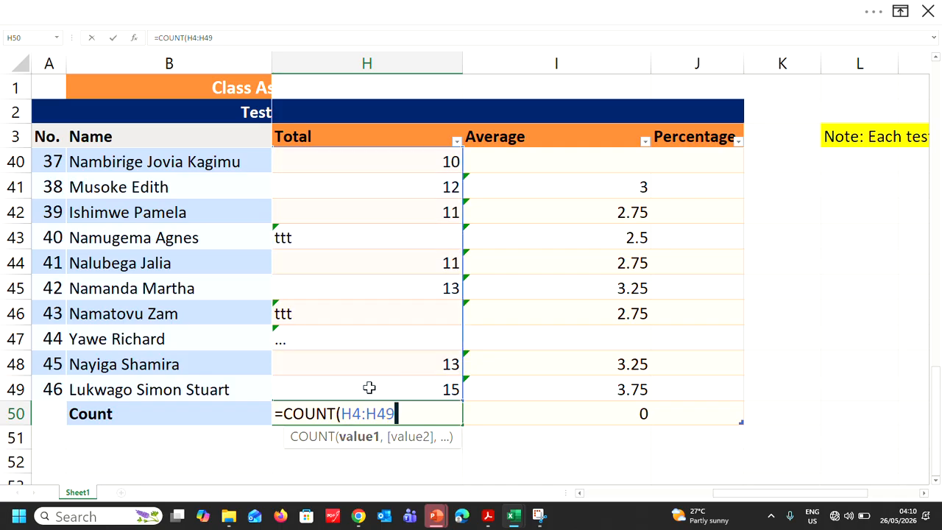
scroll(386, 318, "up", 3)
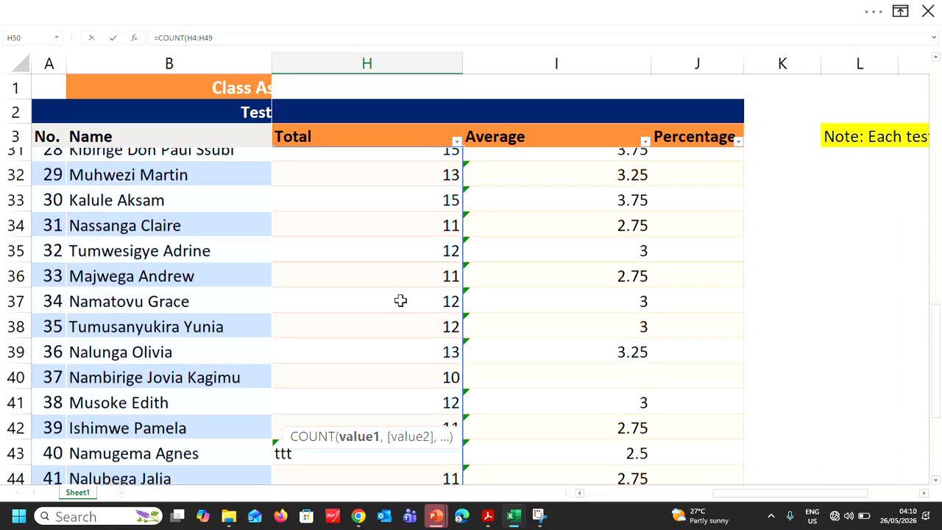
scroll(400, 301, "down", 1)
scroll(400, 301, "down", 2)
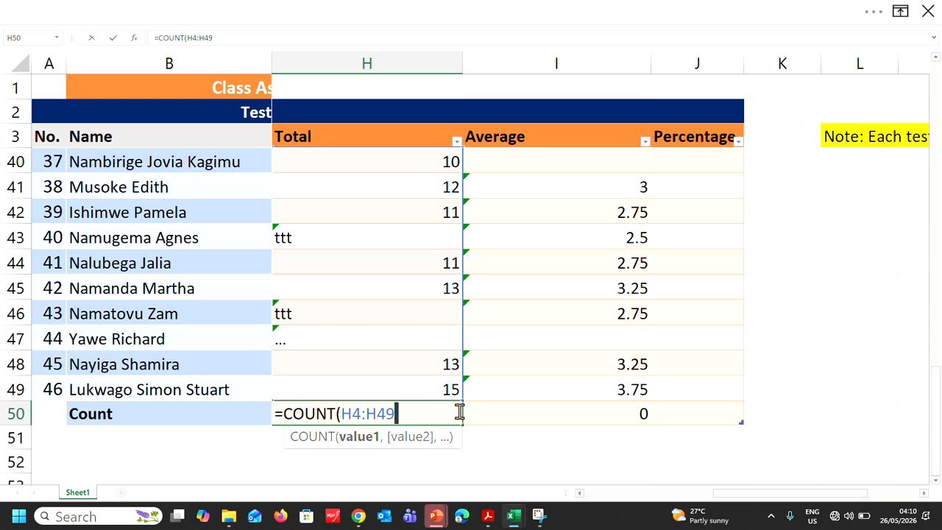
type(")")
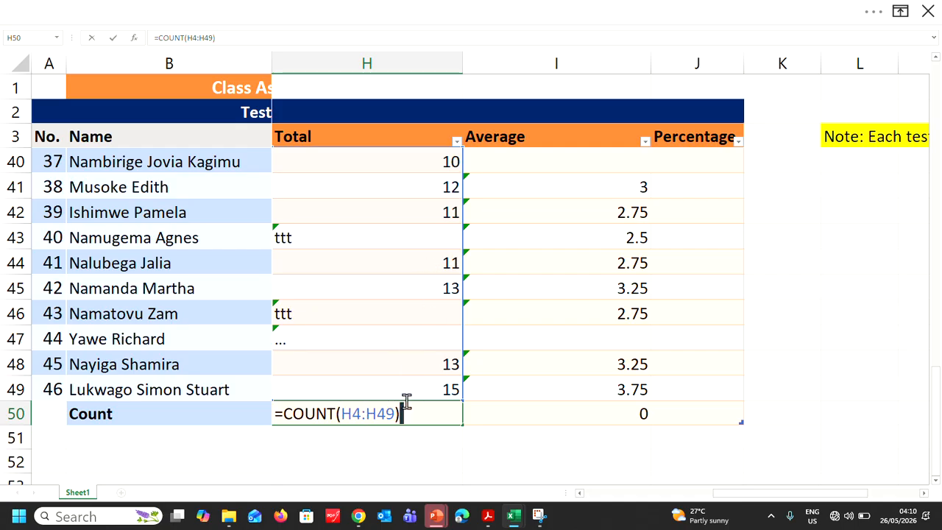
key("Return")
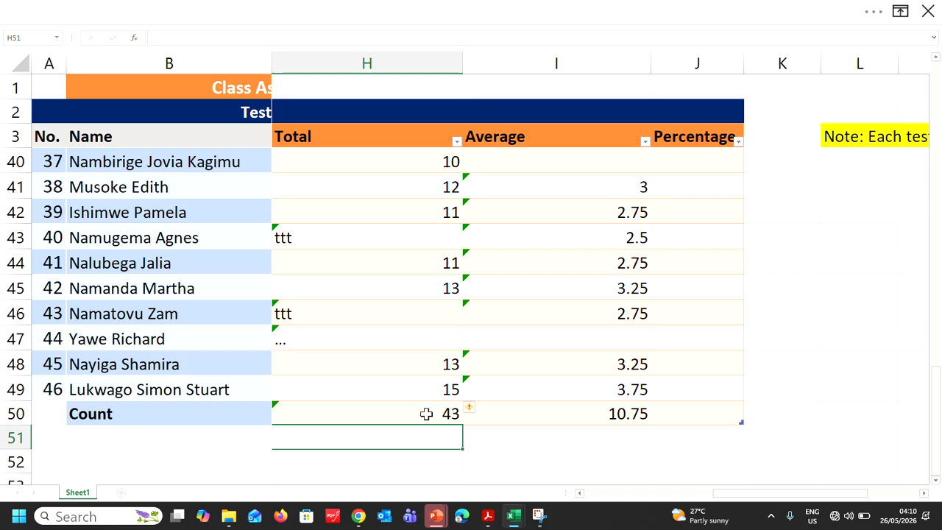
Step: Examine the count in H50 against the text entries in H46 and H43 of the Total column
left_click(426, 414)
left_click(291, 308)
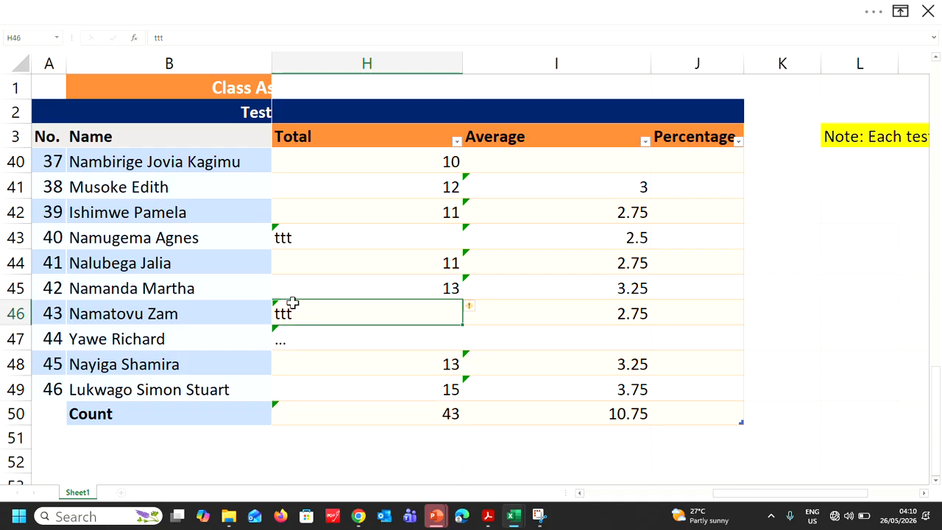
left_click(302, 238)
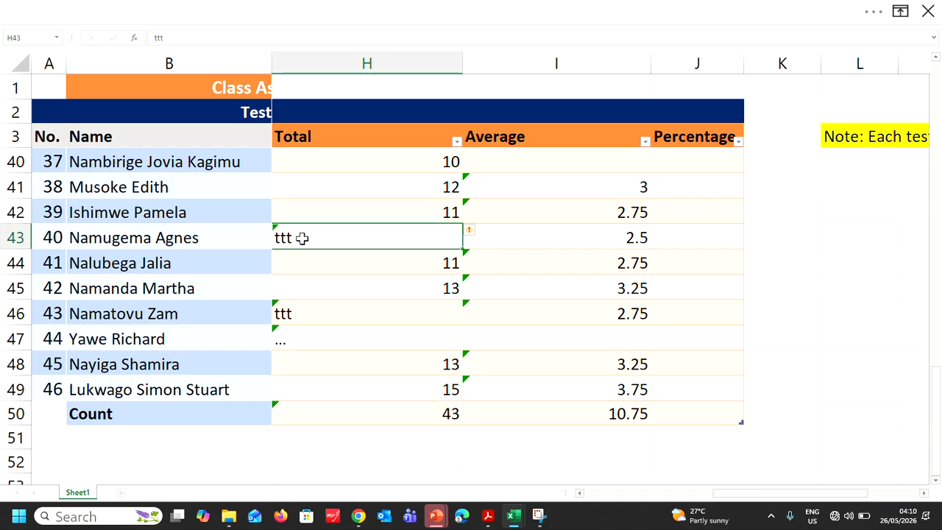
Step: Clear the text entry ttt from H46 in the Total column
left_click(294, 313)
double_click(295, 313)
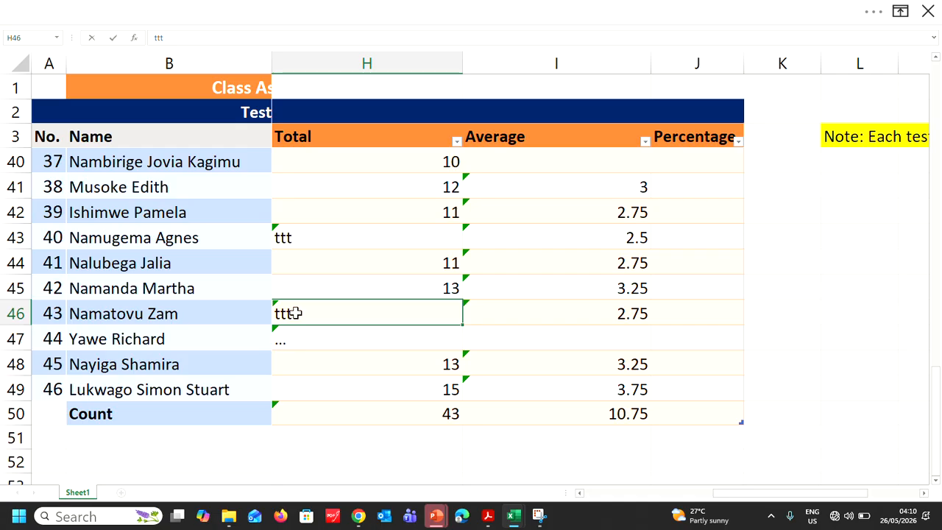
key("BackSpace")
key("BackSpace")
key("BackSpace")
key("Return")
left_click(320, 306)
key("Up")
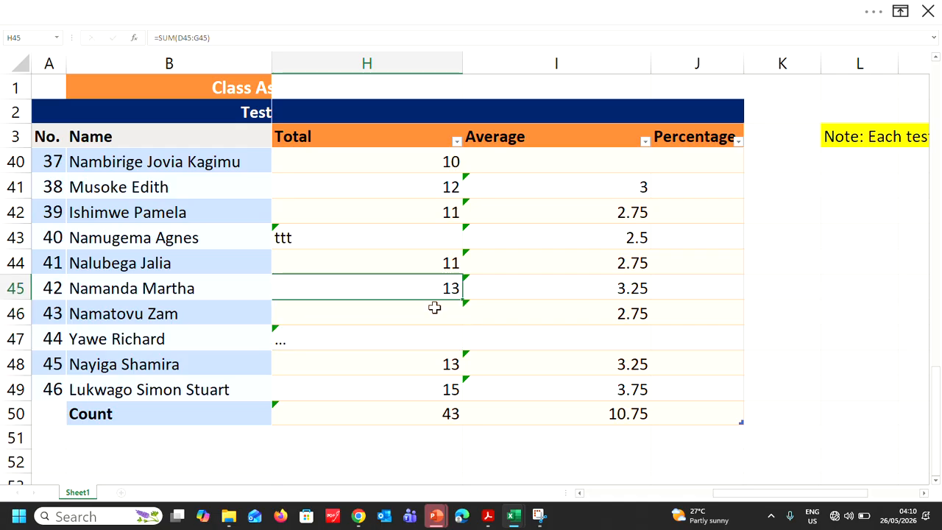
Step: Check the count in H50, then fill the SUM formula from H45 down into H46
left_click(444, 410)
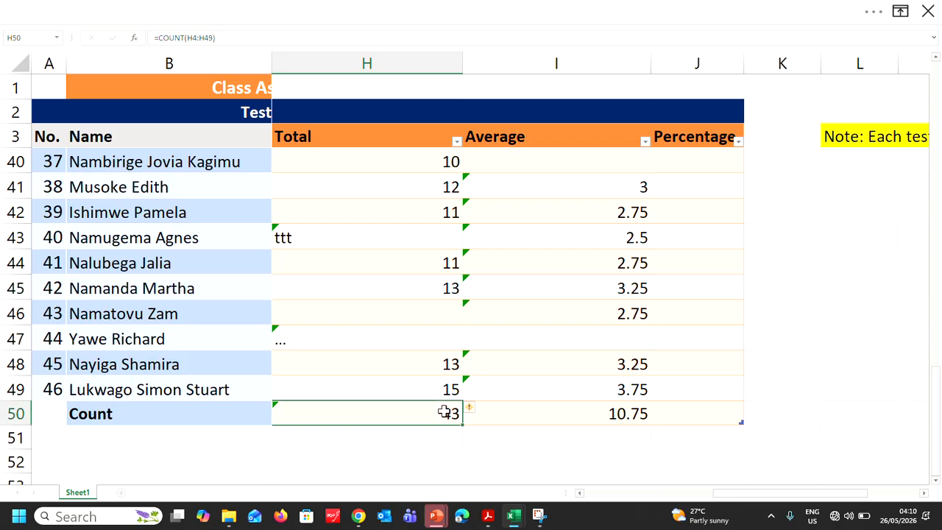
left_click(452, 288)
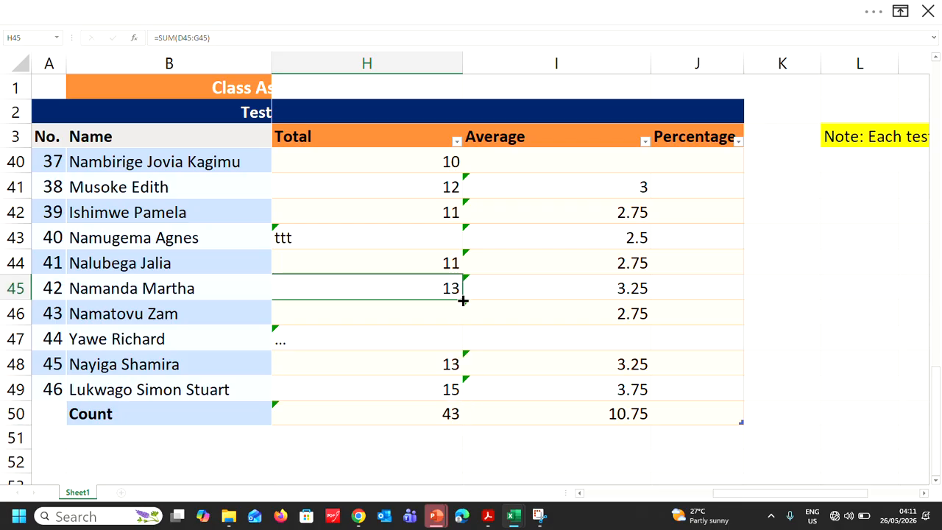
left_click_drag(463, 302, 461, 321)
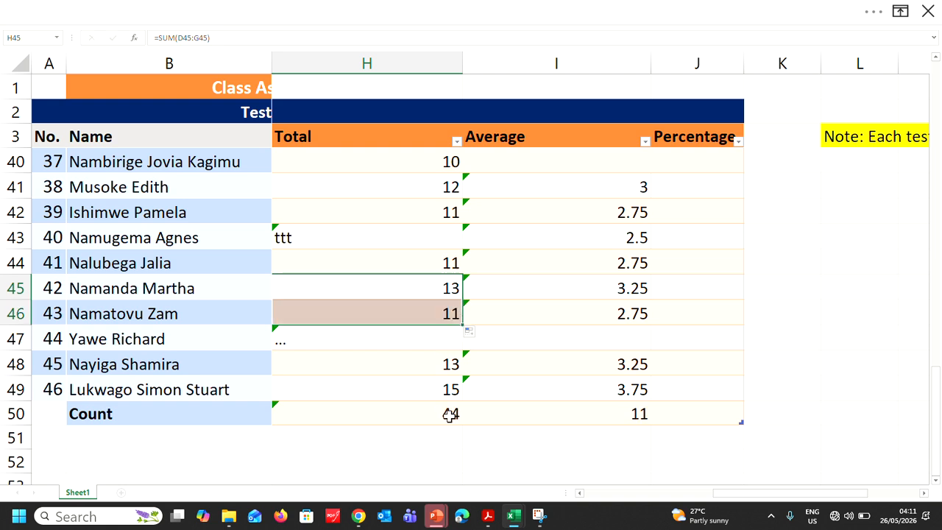
Step: Delete the leftover average formula from I50 in the Count row and reselect H50
left_click(511, 404)
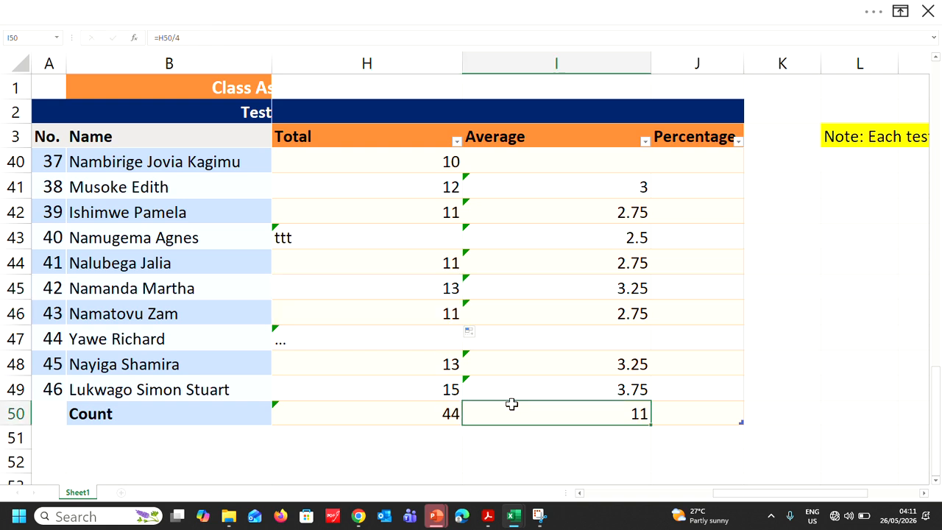
double_click(469, 411)
key("Delete")
left_click(444, 417)
Step: Replace the text in H43 by filling the SUM formula down from H42
left_click(363, 240)
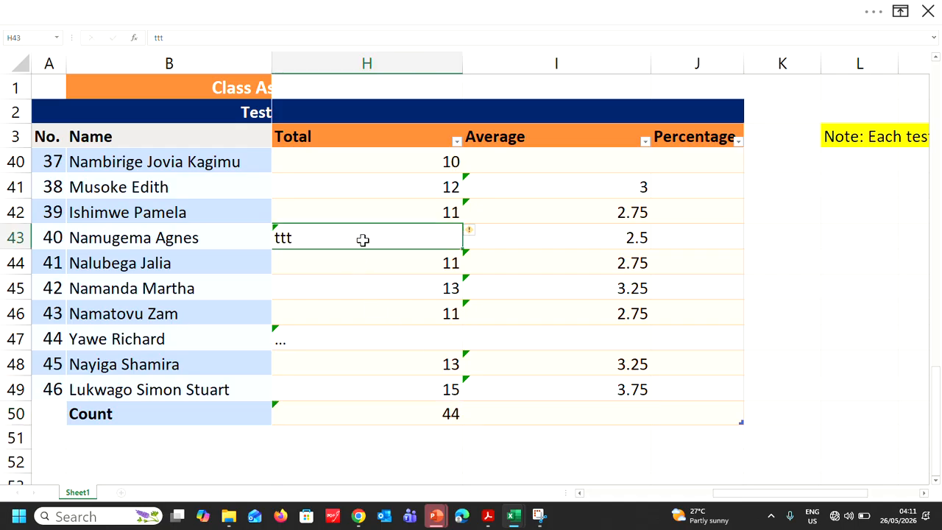
left_click(426, 213)
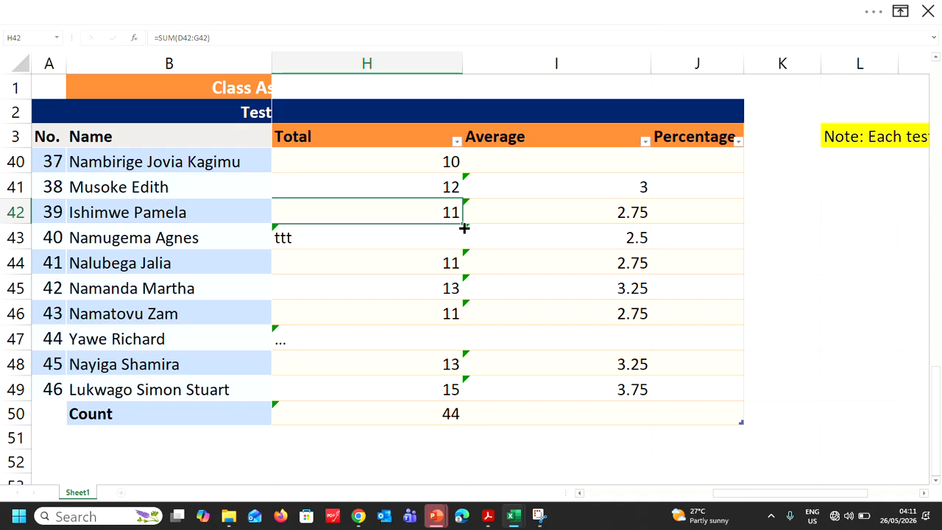
left_click_drag(464, 228, 463, 241)
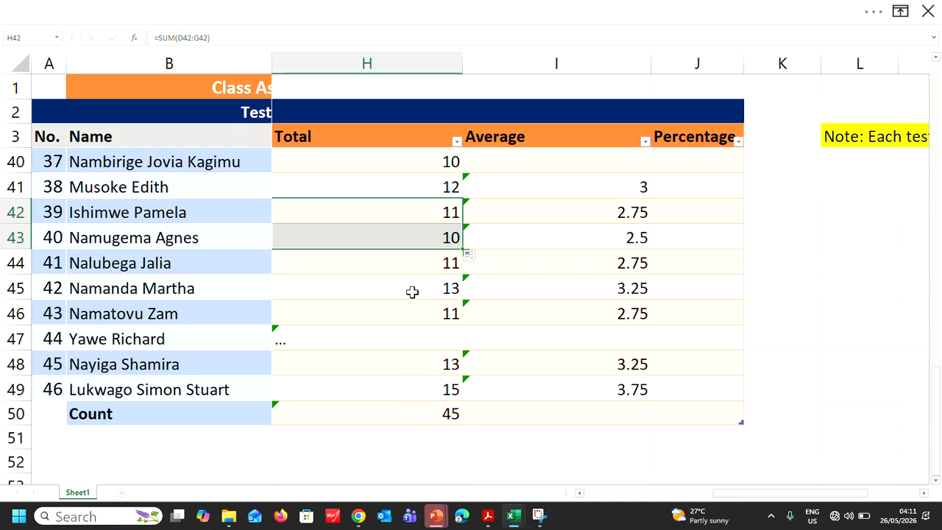
Step: Clear the totals in H45, H43 and H41 to test the count, and select H44
left_click(414, 289)
double_click(415, 287)
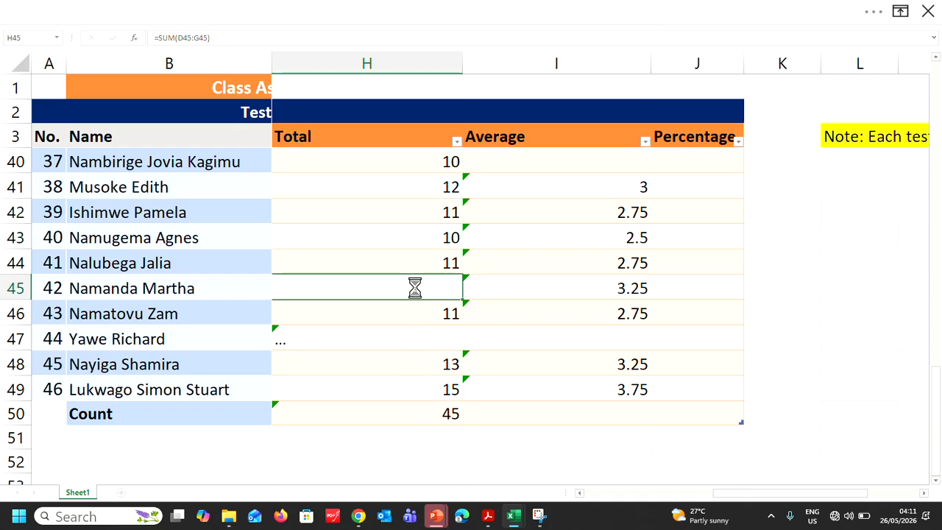
left_click(426, 234)
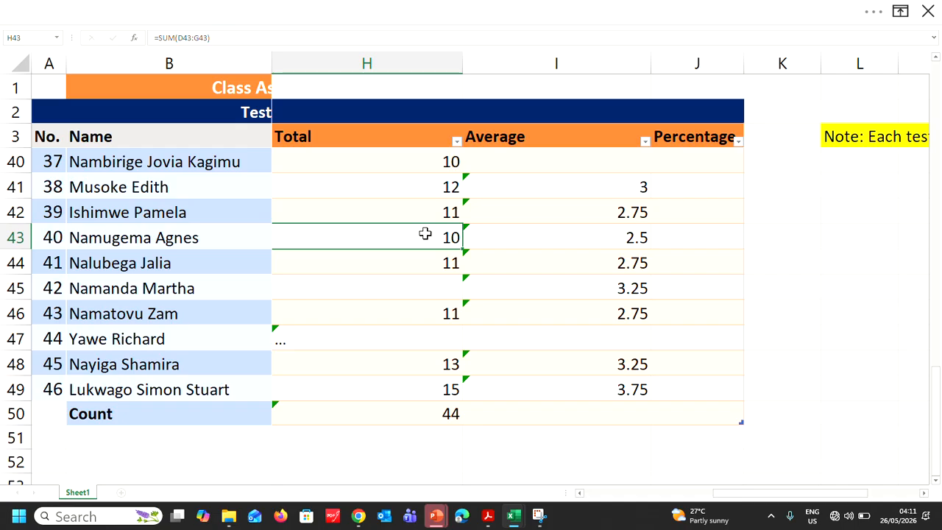
key("Delete")
left_click(435, 194)
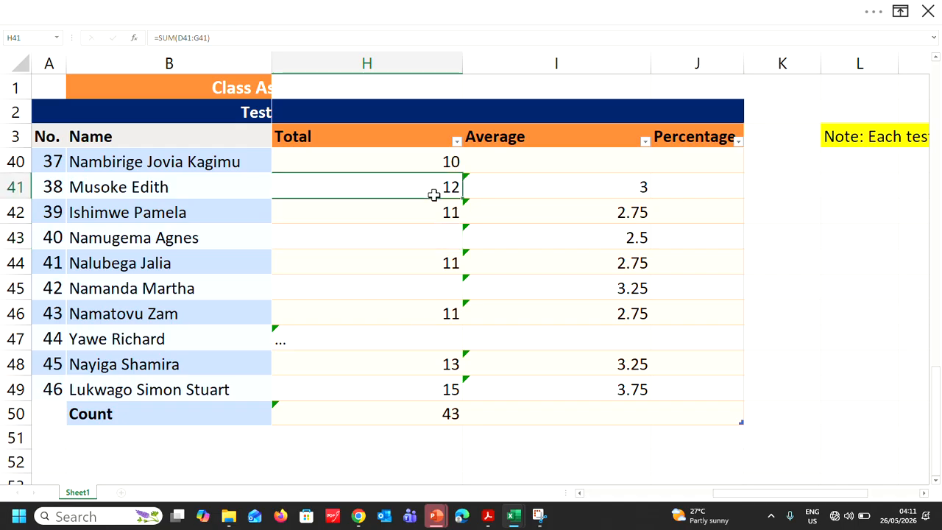
key("Delete")
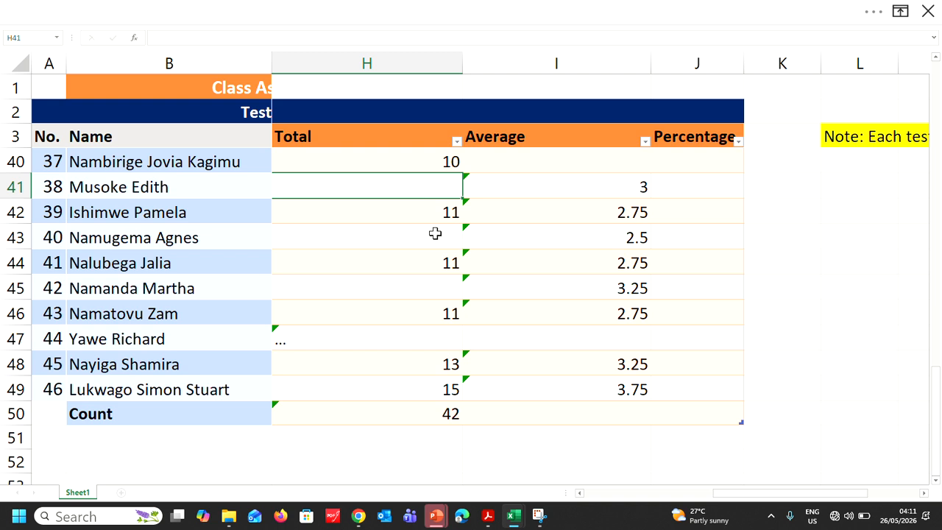
left_click(435, 228)
key("Up")
key("Up")
left_click(430, 259)
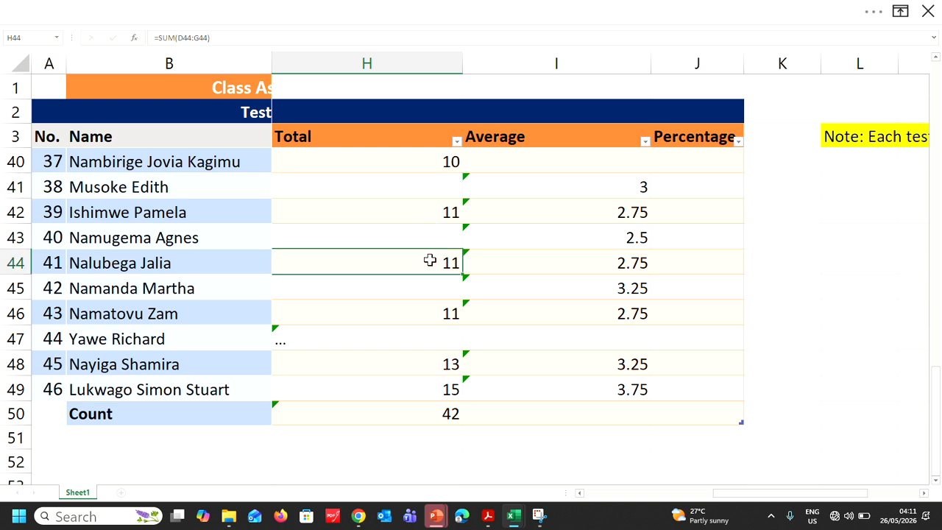
Step: Replace the total in H44 with the text YYYY to test how COUNT treats it
double_click(430, 260)
type("YYYY")
left_click(417, 313)
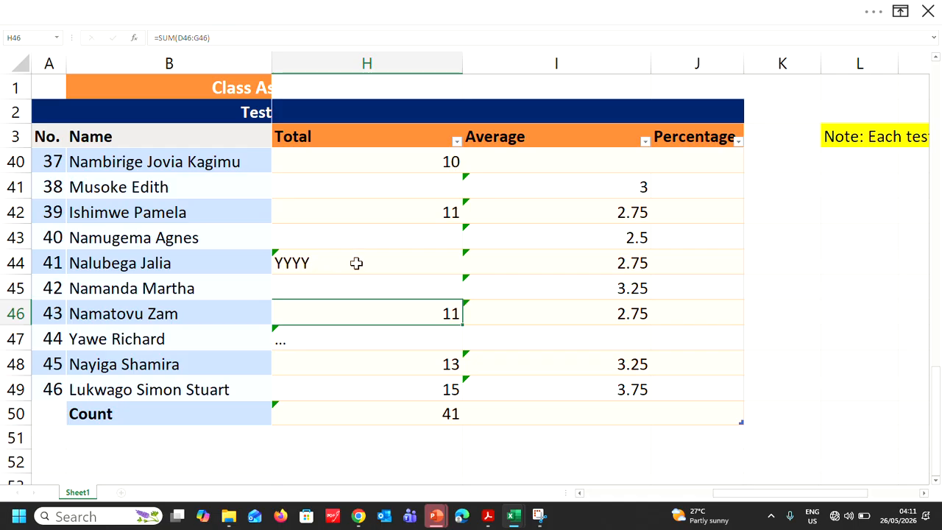
left_click(395, 237)
left_click(401, 215)
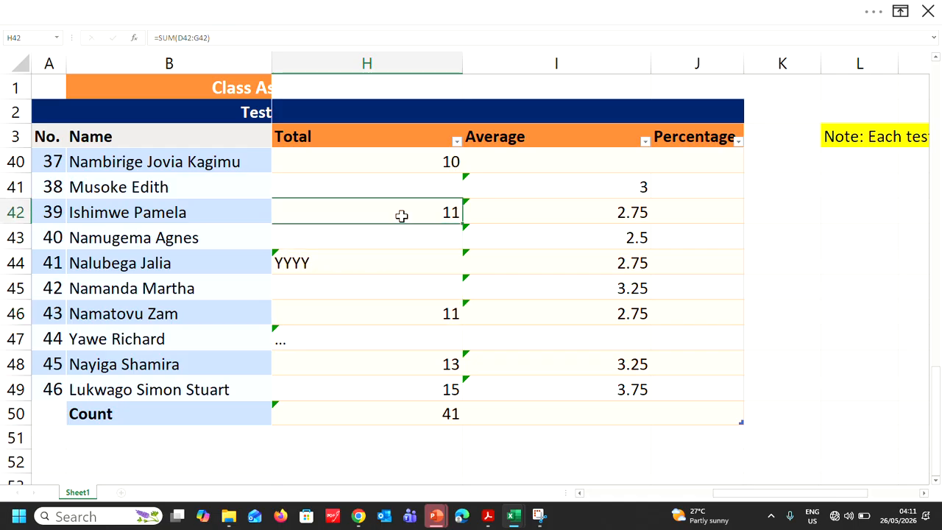
Step: Fill the COUNT formula from H50 across into I50 of the Average column
left_click(452, 415)
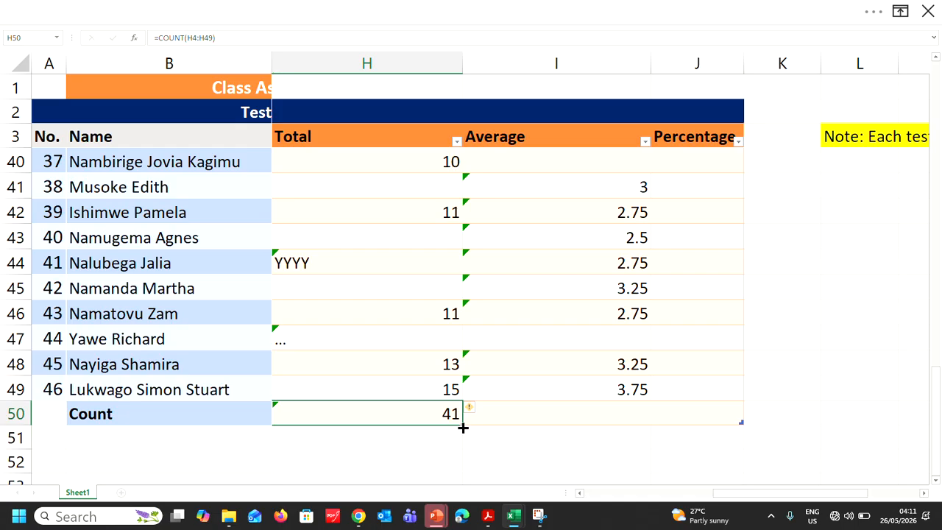
left_click_drag(474, 427, 604, 416)
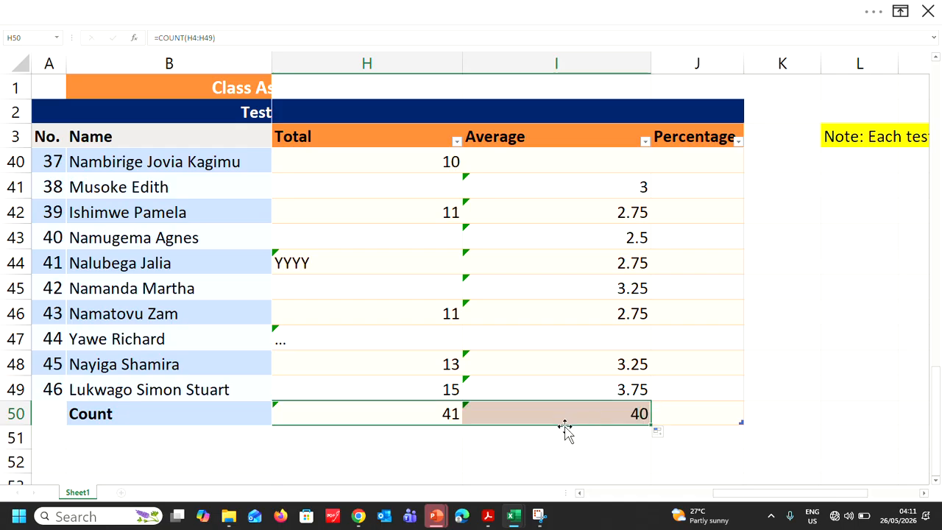
left_click(617, 417)
Step: Fill the AVERAGE formula from I46 down into the blank cell I47
left_click(619, 340)
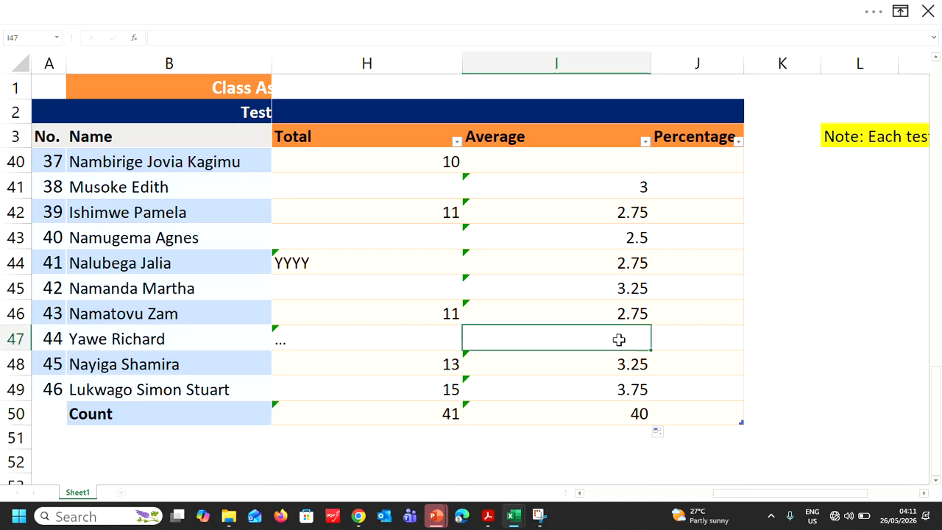
left_click(621, 318)
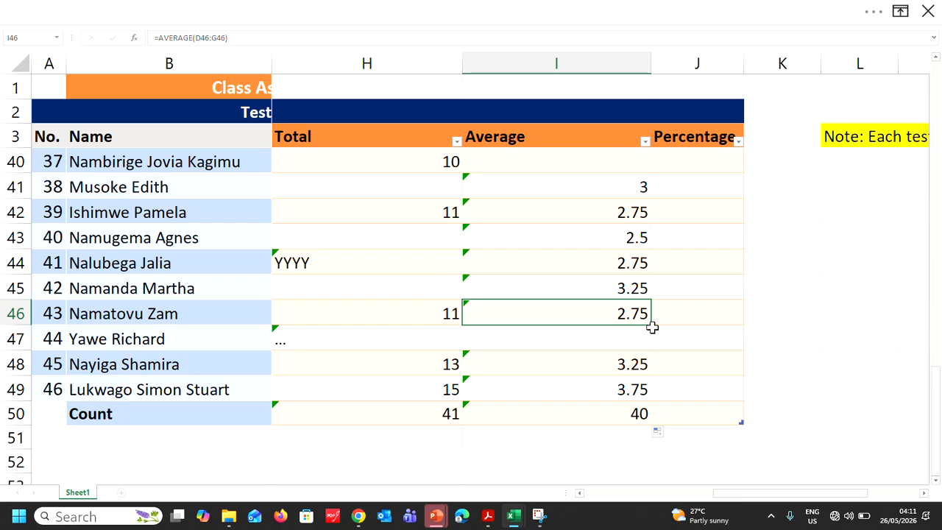
left_click(652, 327)
left_click(641, 318)
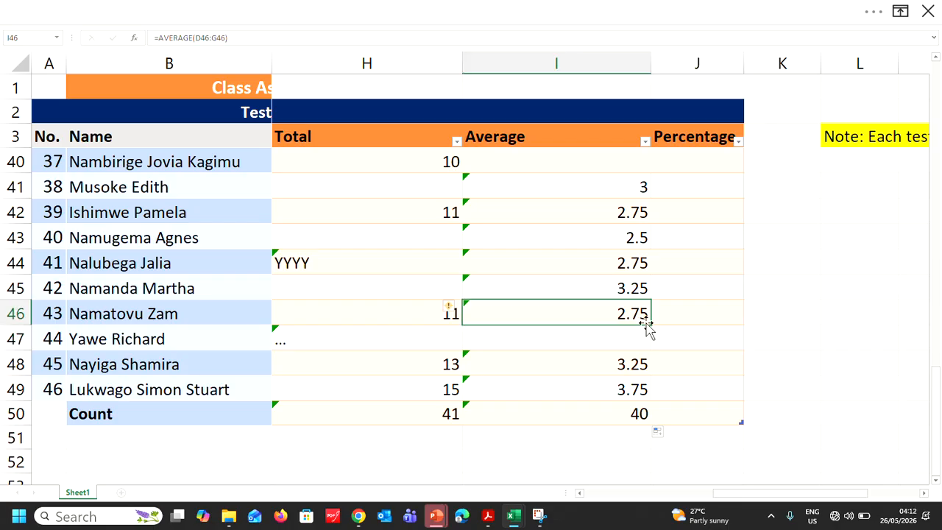
left_click_drag(650, 324, 650, 346)
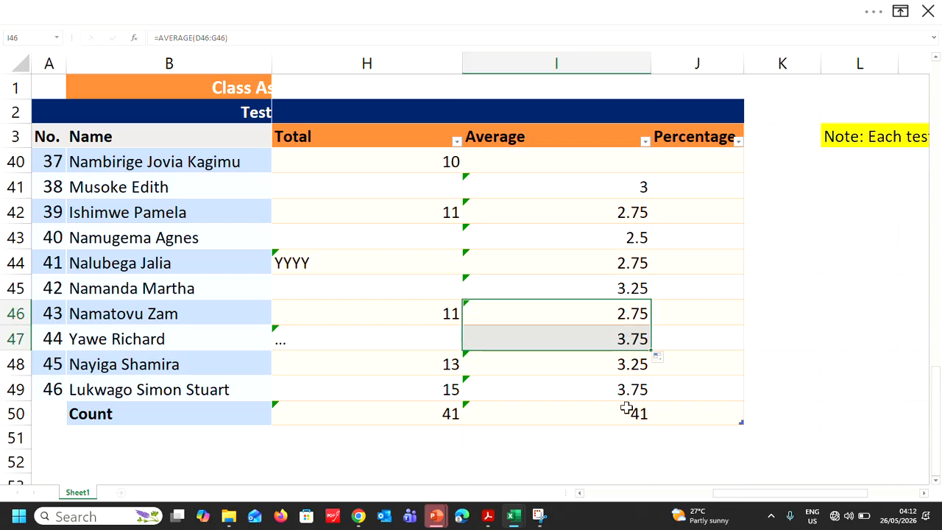
Step: Replace the average in I41 with the text HHHG
left_click(631, 187)
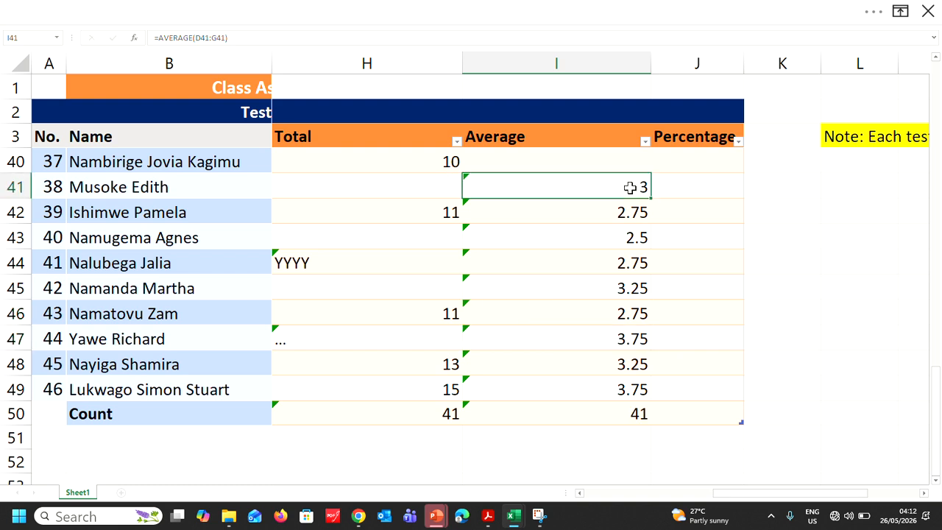
type("HHHG")
left_click(585, 271)
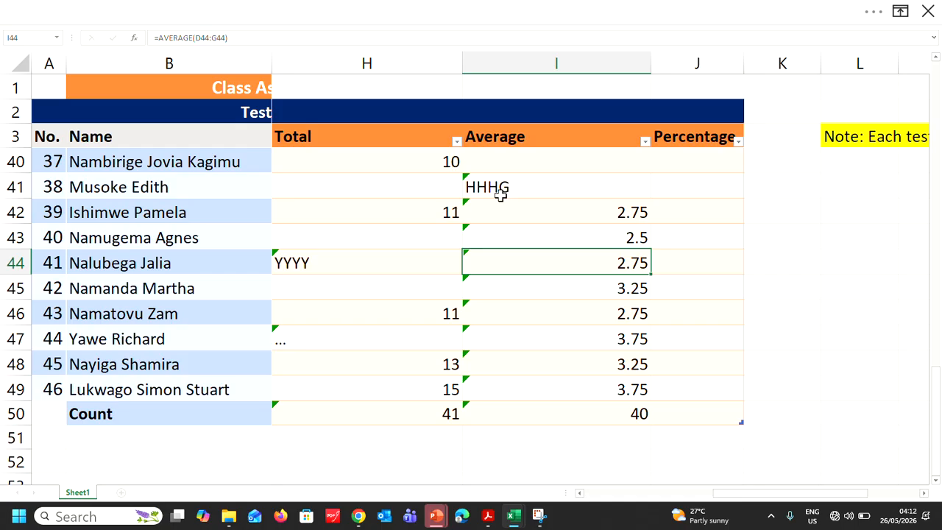
Step: Check the COUNT result in I50, then switch to the PowerPoint slide on simple functions
left_click(639, 414)
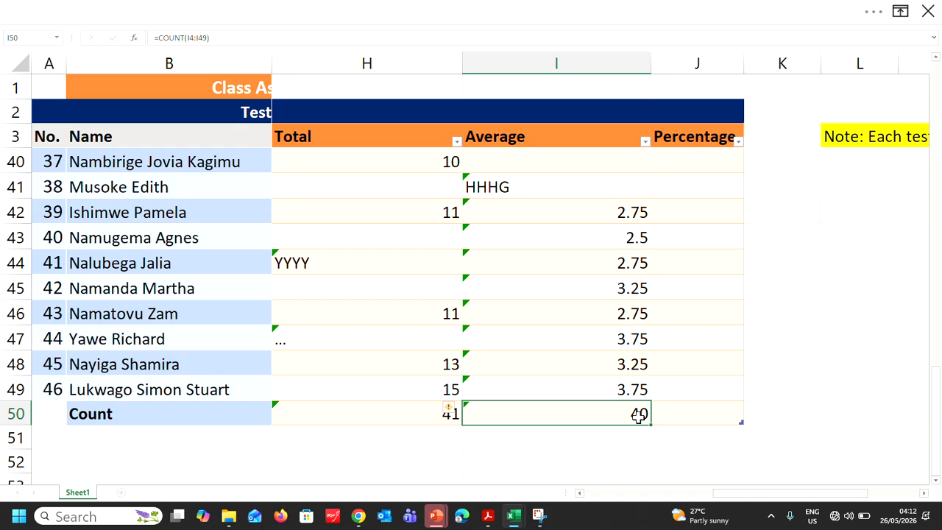
key("alt+Tab")
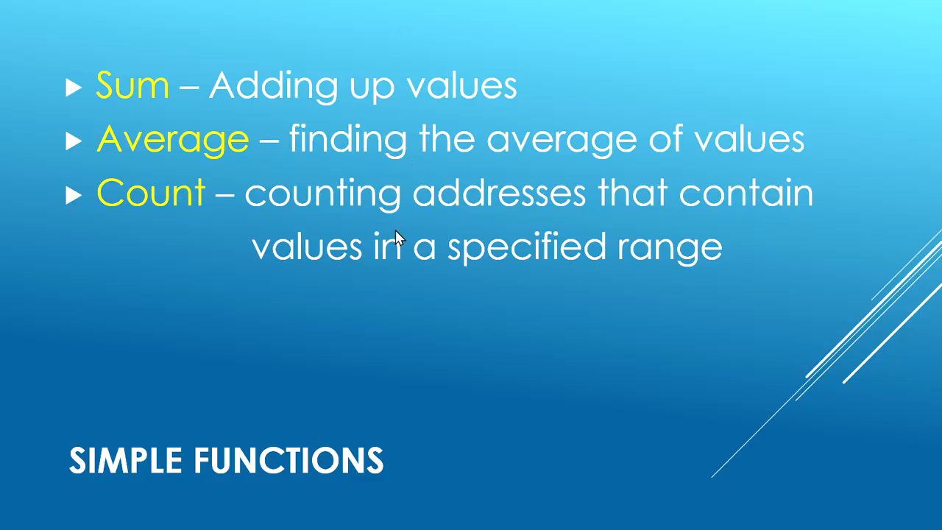
left_click(414, 280)
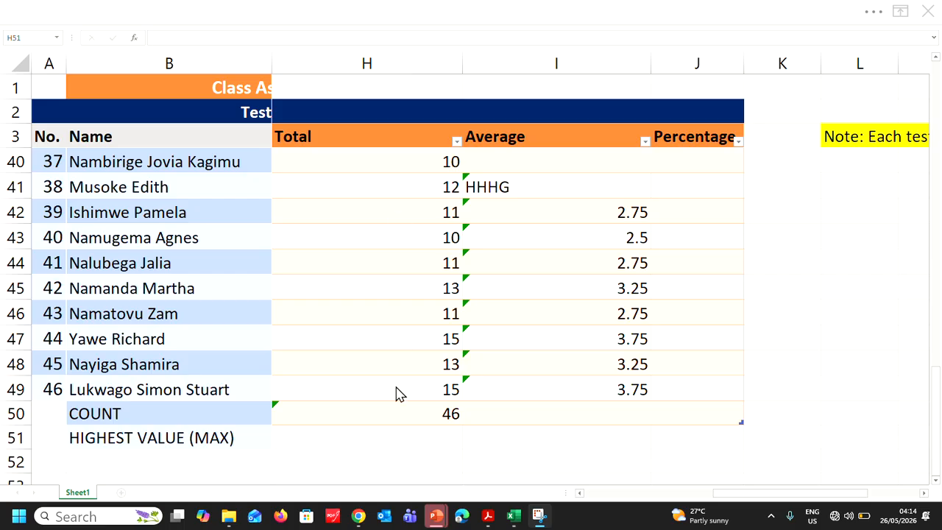
Step: Begin a MAX formula in H51, beside the HIGHEST VALUE (MAX) label
left_click(390, 434)
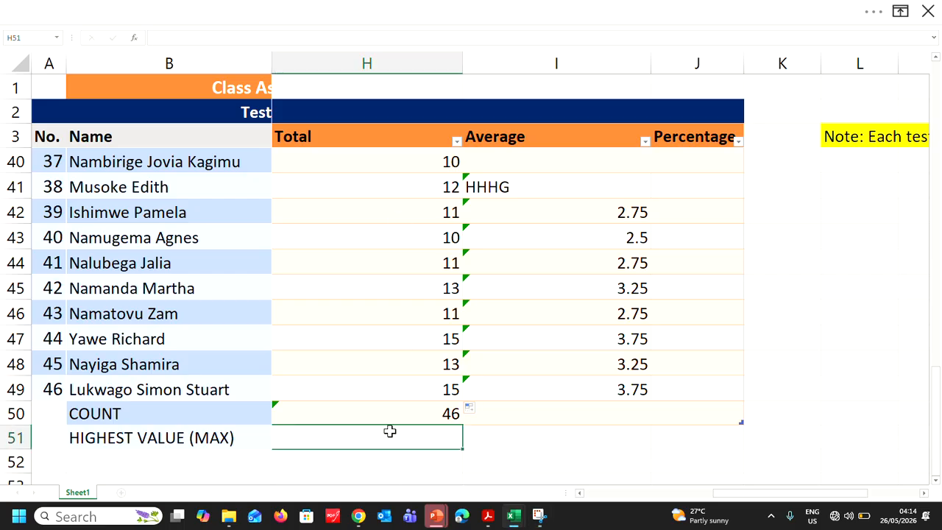
type("=MAX")
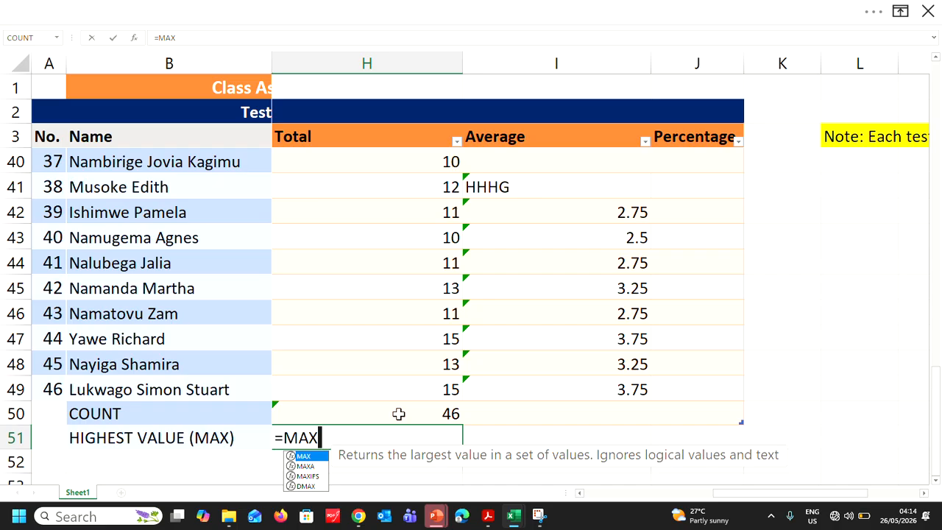
type("_")
key("BackSpace")
type("(")
type(")")
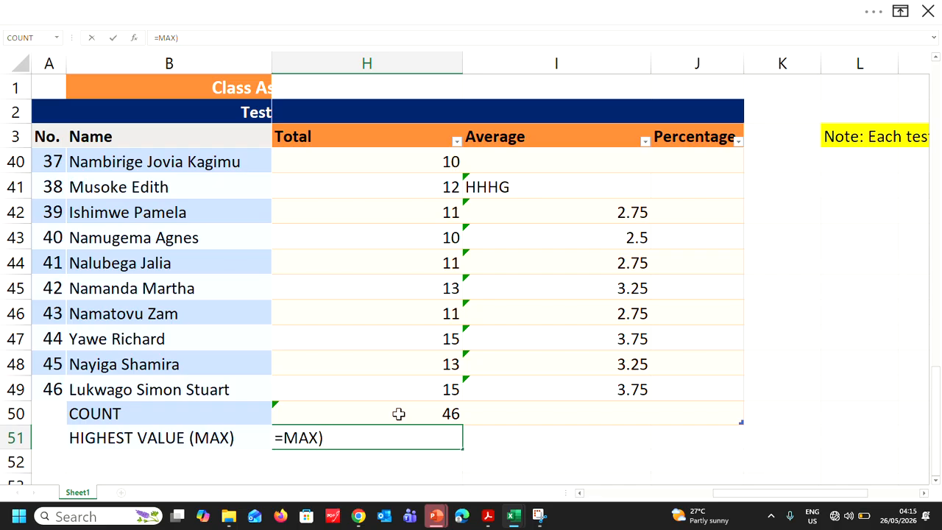
Step: Correct the brackets and remove the stray G51 reference so the formula in H51 reads =MAX(
key("BackSpace")
type("_")
key("BackSpace")
type(")(")
key("Left")
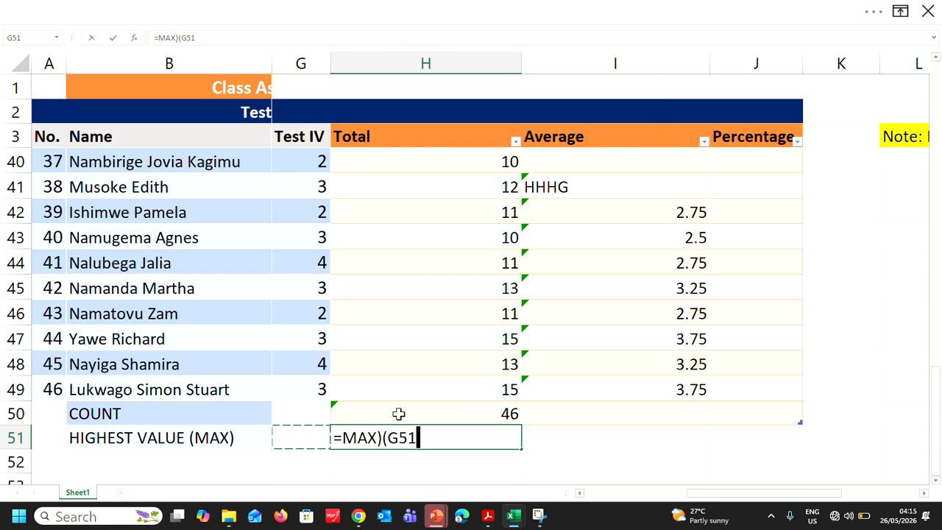
key("BackSpace")
key("BackSpace")
key("BackSpace")
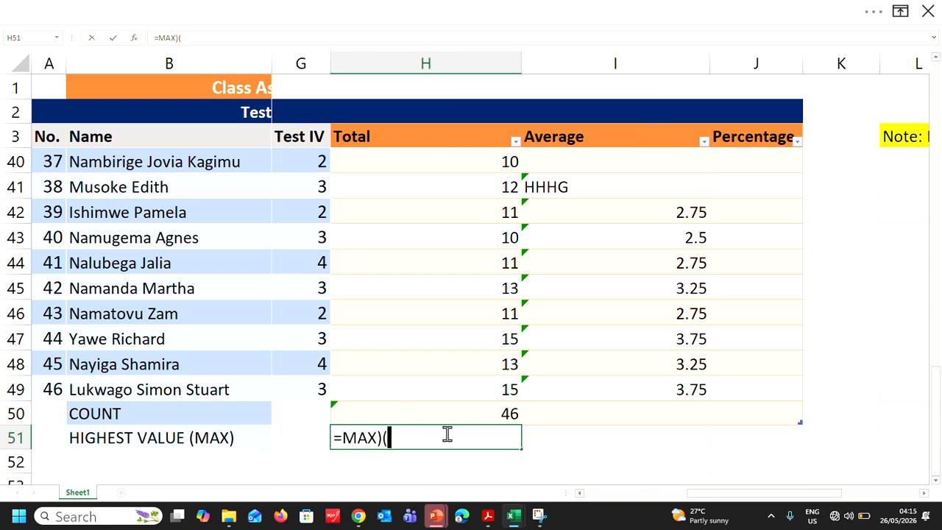
left_click(380, 438)
key("BackSpace")
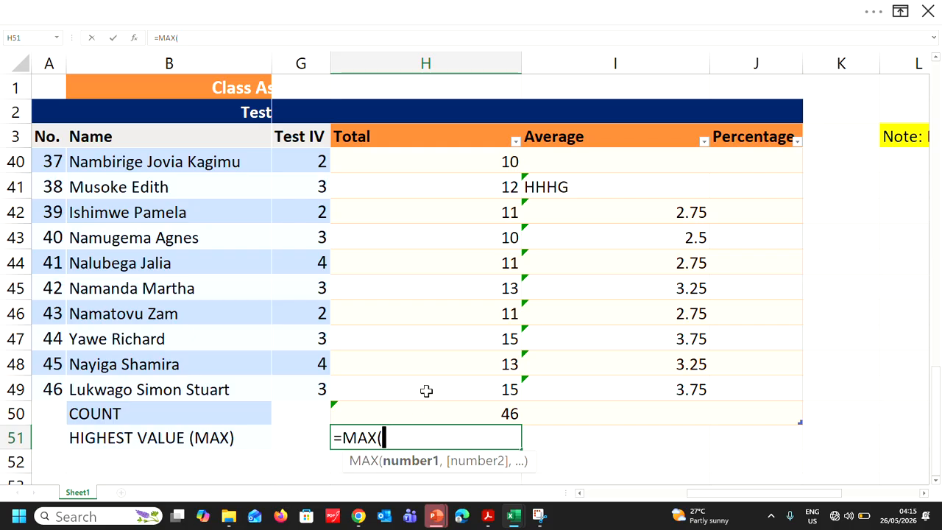
Step: Complete the MAX formula in H51 with the Total range H4:H49 and commit it
scroll(439, 373, "up", 2)
scroll(439, 373, "up", 10)
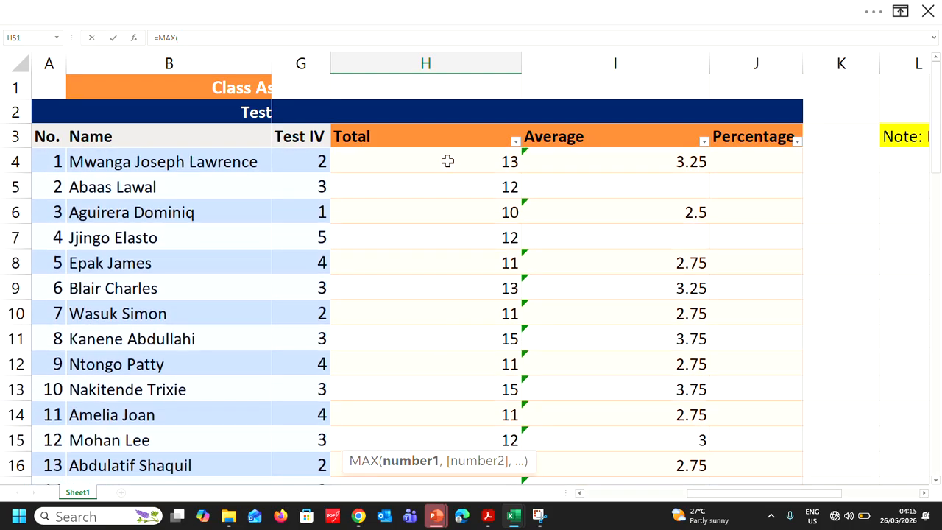
left_click_drag(448, 161, 469, 384)
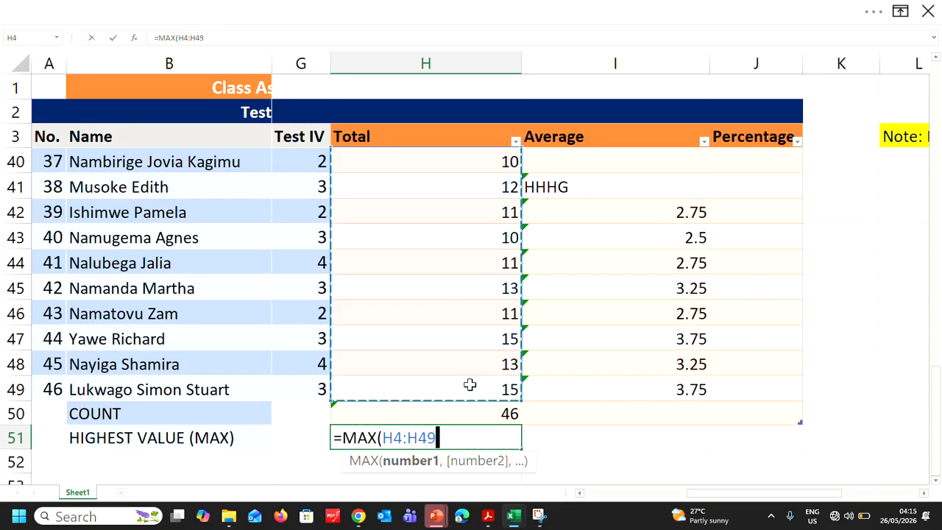
key("Return")
Step: Examine the function name and the H4:H49 range of the MAX formula in H51, leaving the formula as it is
left_click(437, 438)
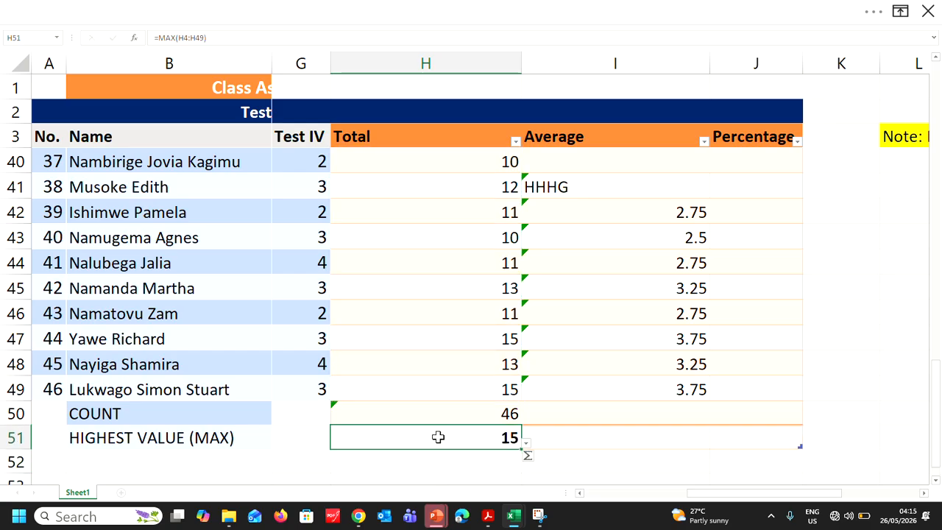
left_click(195, 36)
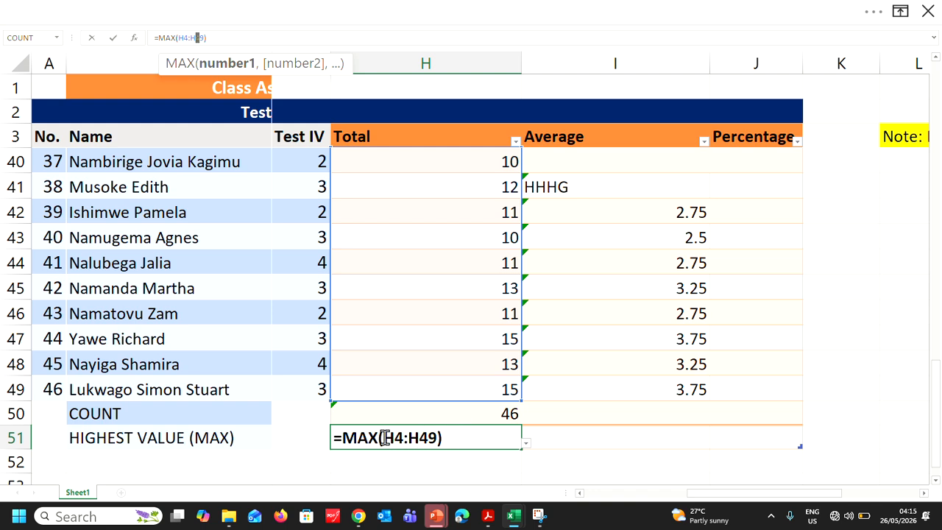
left_click_drag(440, 437, 385, 450)
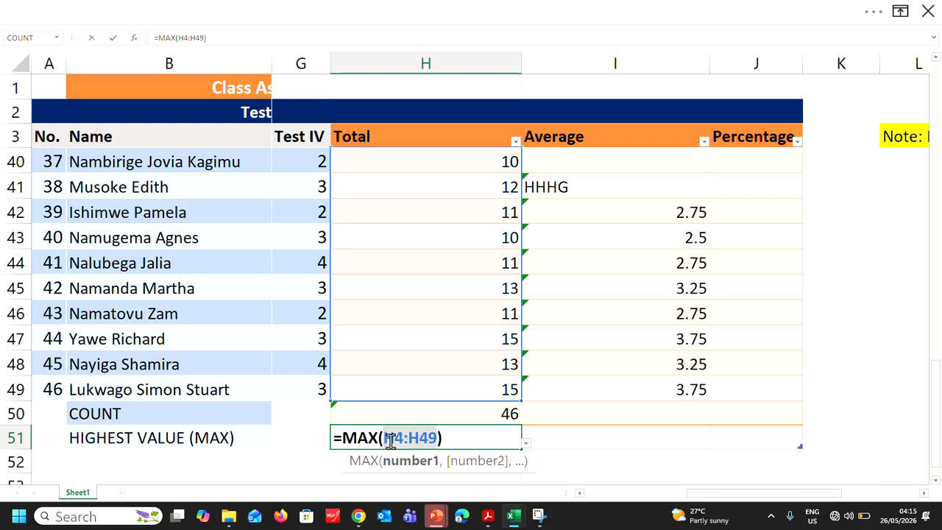
left_click(407, 438)
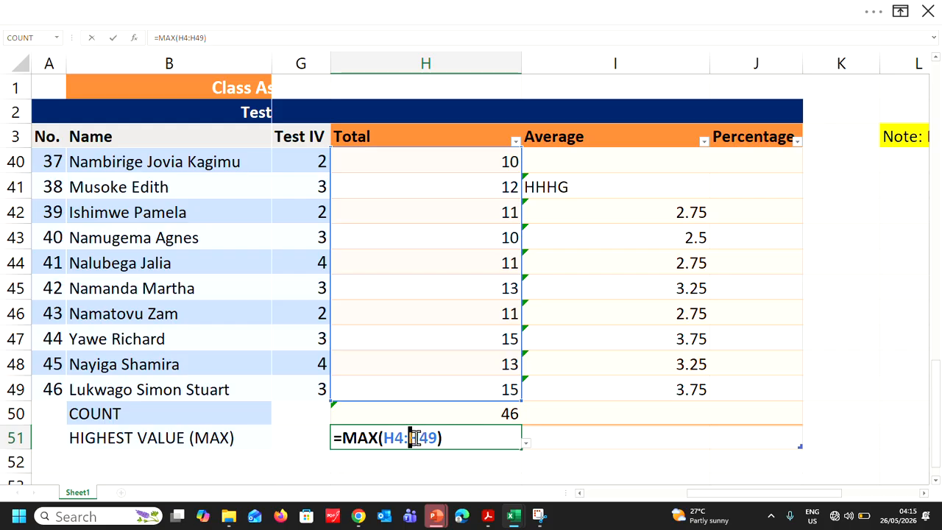
key("Return")
left_click(465, 437)
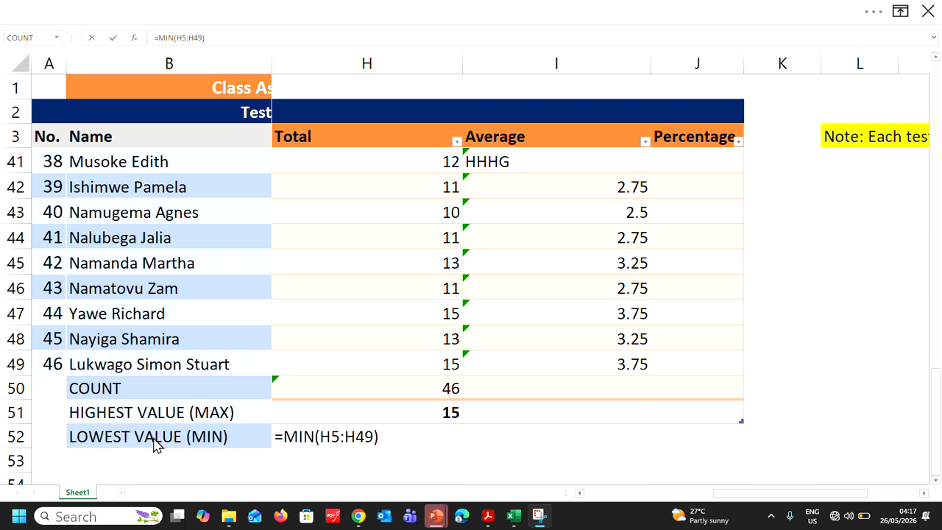
Step: Commit the formula =MIN(H5:H49) in H52 for the lowest value and reselect the cell
left_click(389, 437)
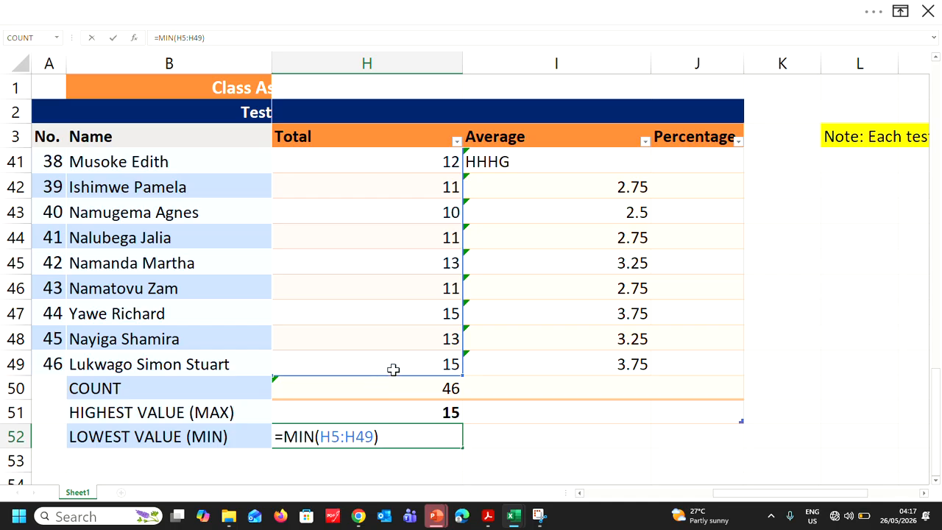
key("Return")
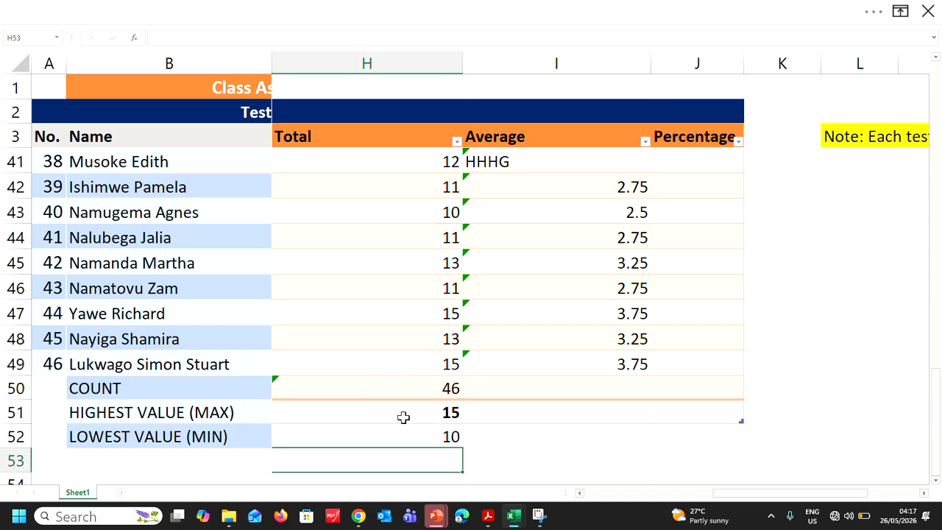
left_click(429, 437)
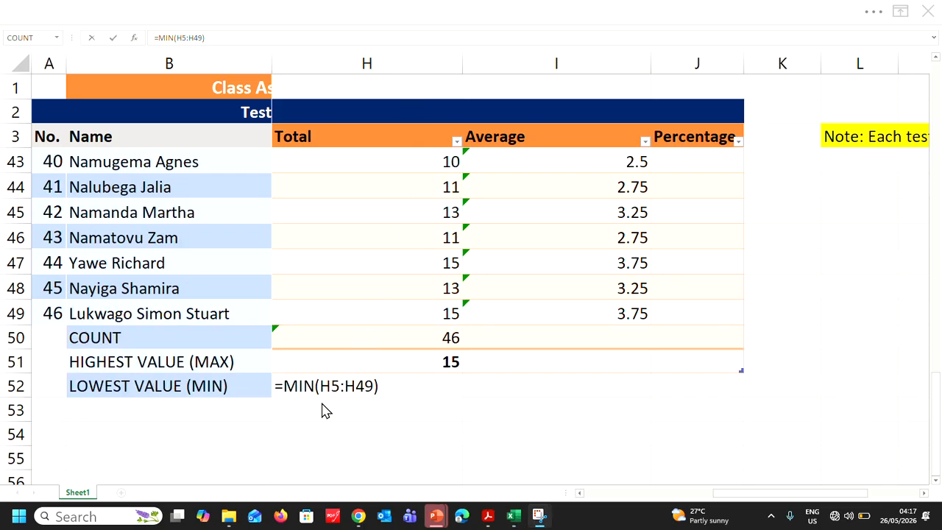
Step: Change the function name in the H52 formula to MINI, commit it and reselect the cell to test a misspelled name
left_click(313, 387)
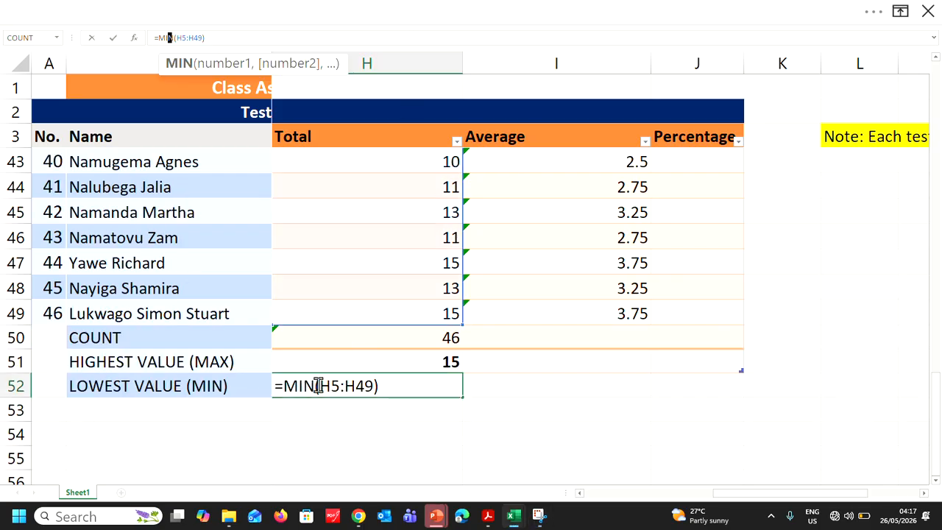
left_click(316, 386)
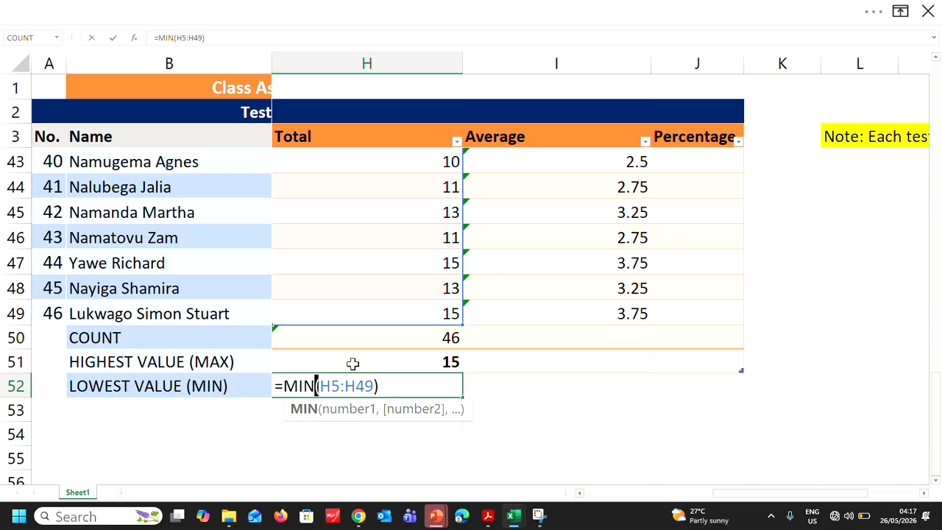
type("I")
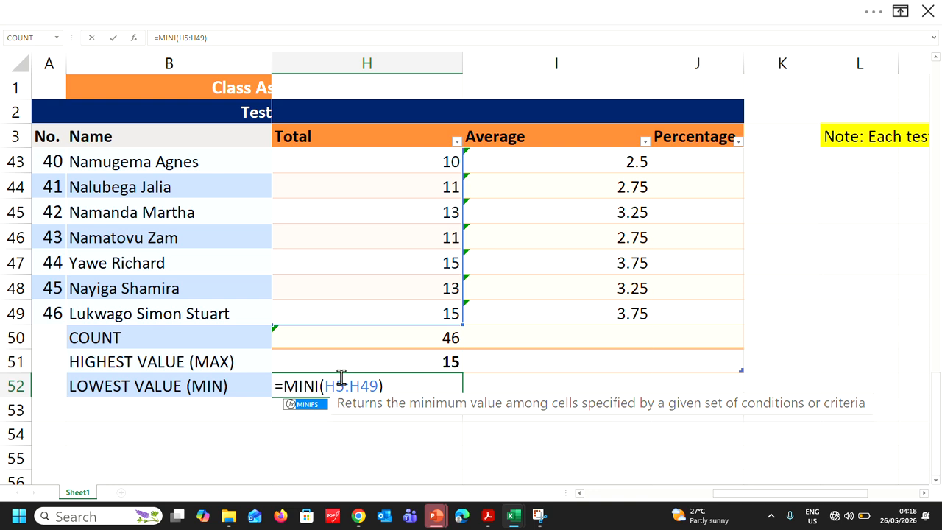
key("Return")
left_click(368, 388)
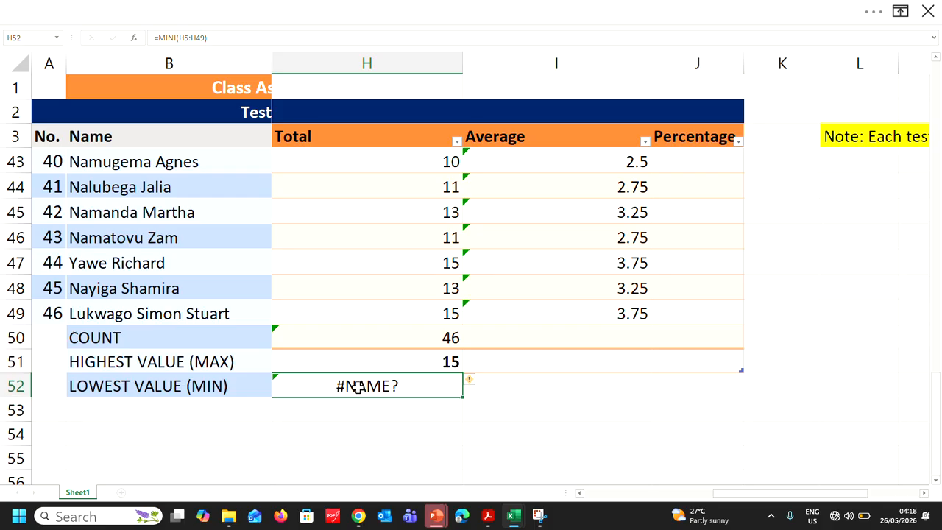
Step: Correct the function name in H52 to MIN, insert a comma before the opening parenthesis and commit =MIN,(H5:H49) to test a misplaced comma
left_click(165, 37)
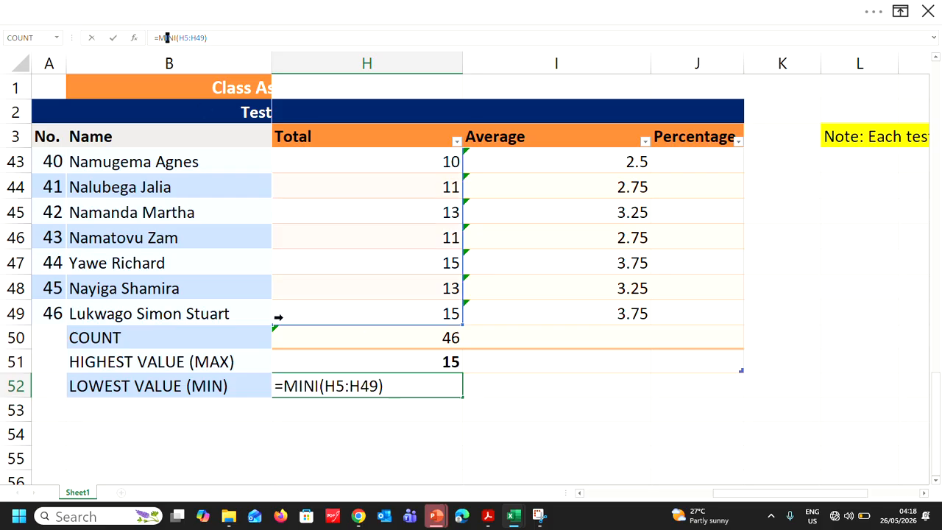
left_click(313, 386)
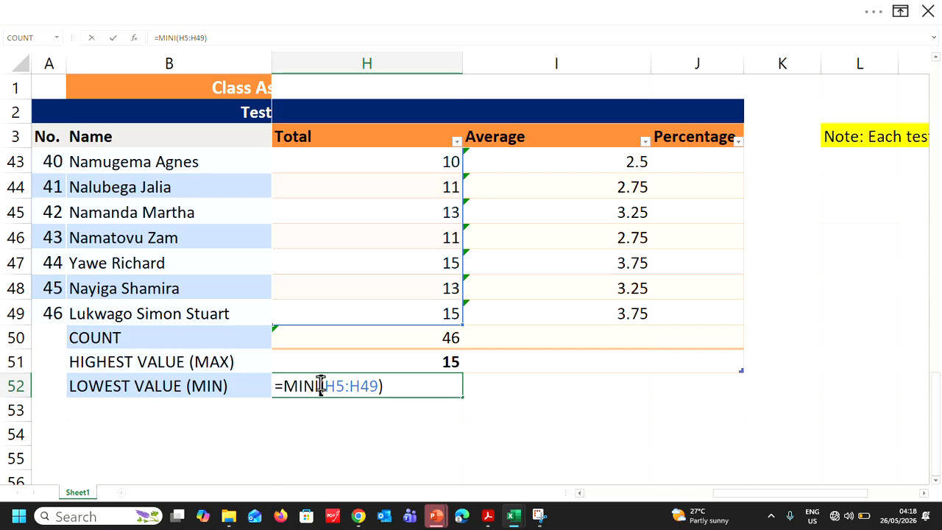
key("BackSpace")
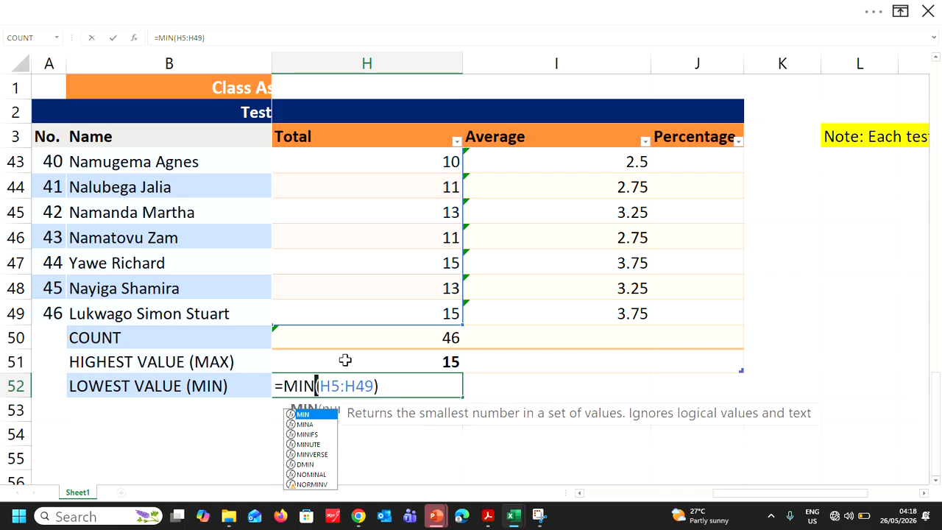
type(",")
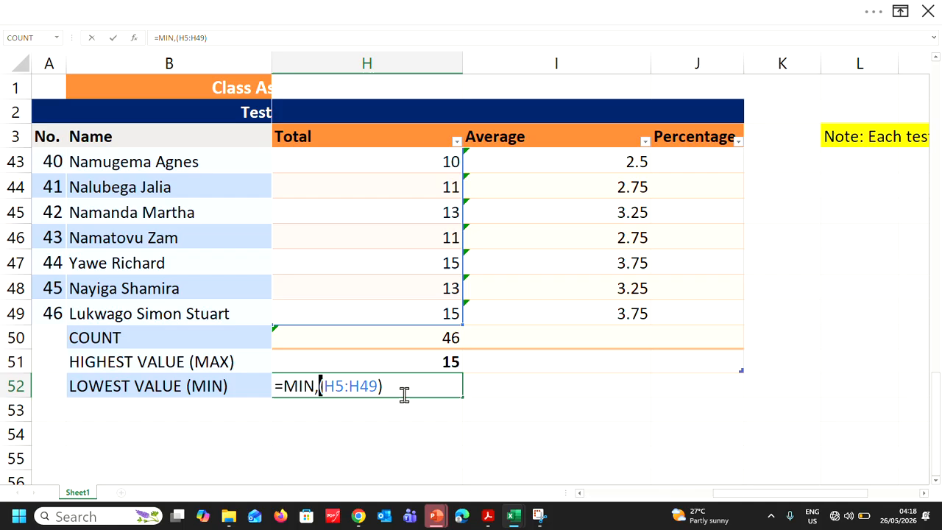
key("Return")
left_click(366, 388)
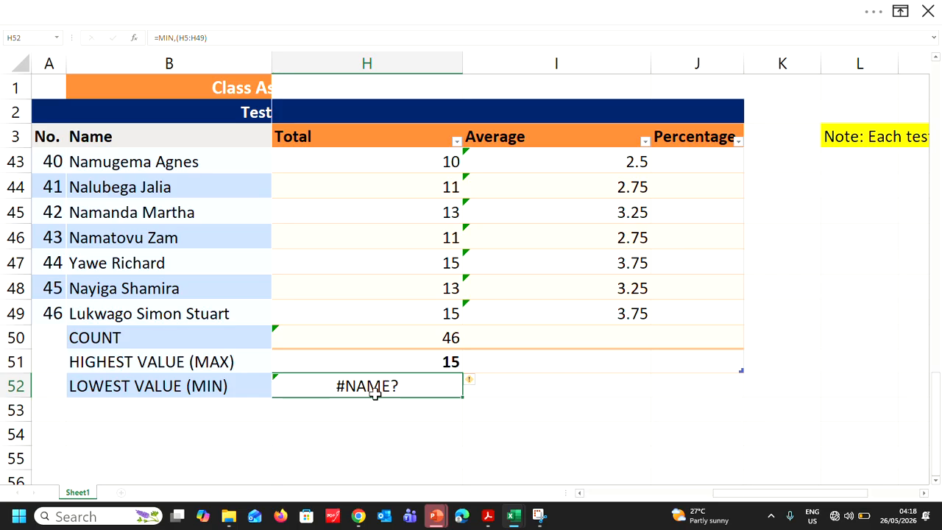
Step: Remove the comma from the H52 formula, append an extra closing parenthesis and commit =MIN(H5:H49)) to test a surplus bracket
left_click(168, 38)
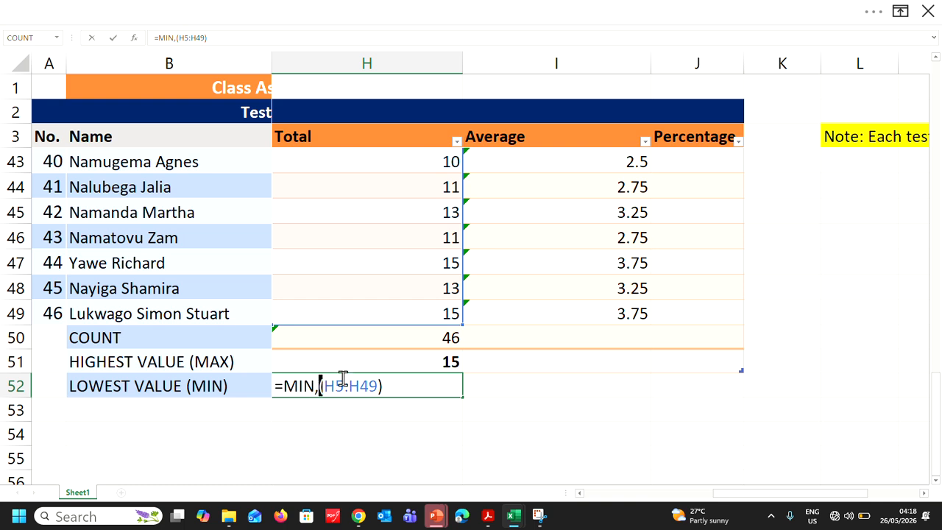
key("BackSpace")
left_click(382, 382)
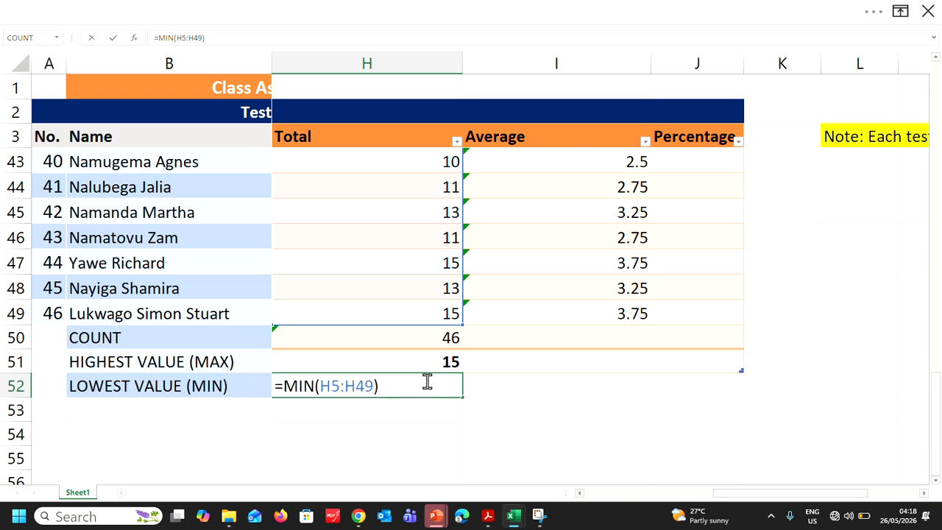
type("(")
type("=")
type(")")
key("BackSpace")
key("BackSpace")
type(")")
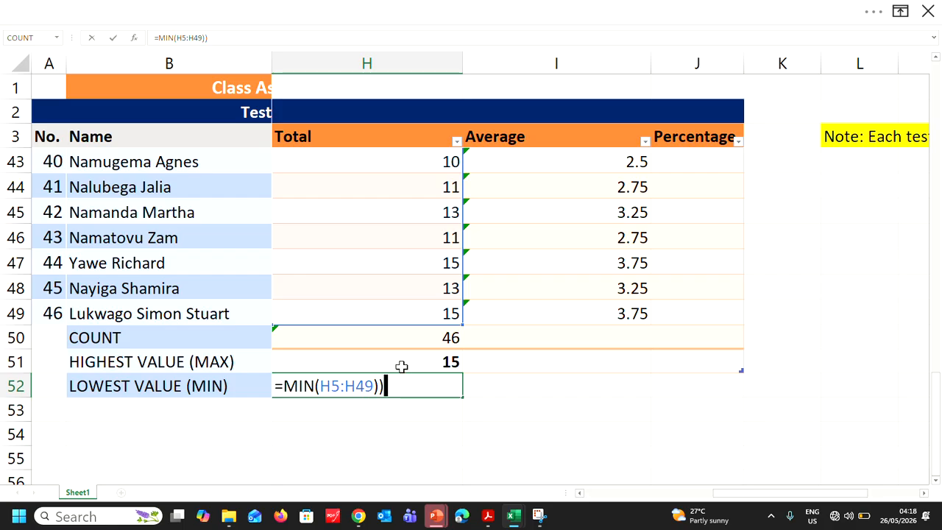
key("Return")
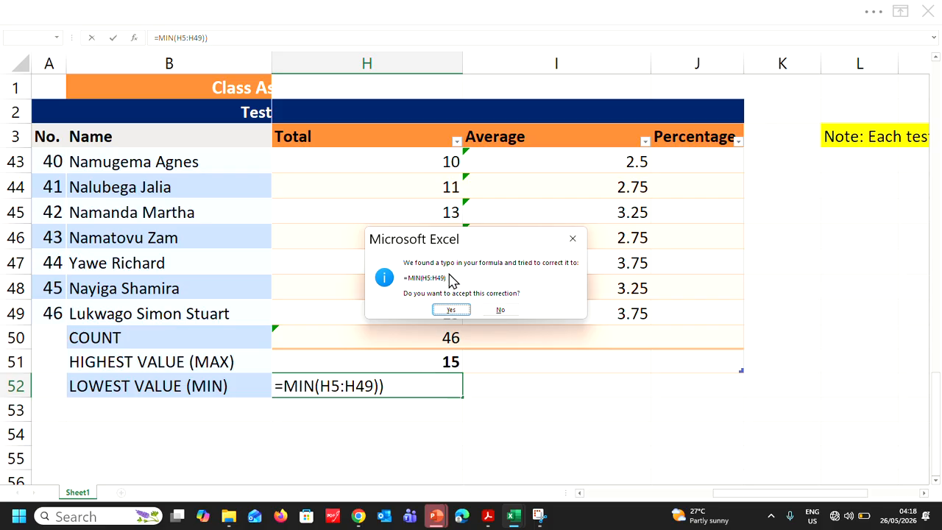
Step: Accept the proposed formula correction to =MIN(H5:H49) and reselect H52
left_click_drag(456, 235, 424, 243)
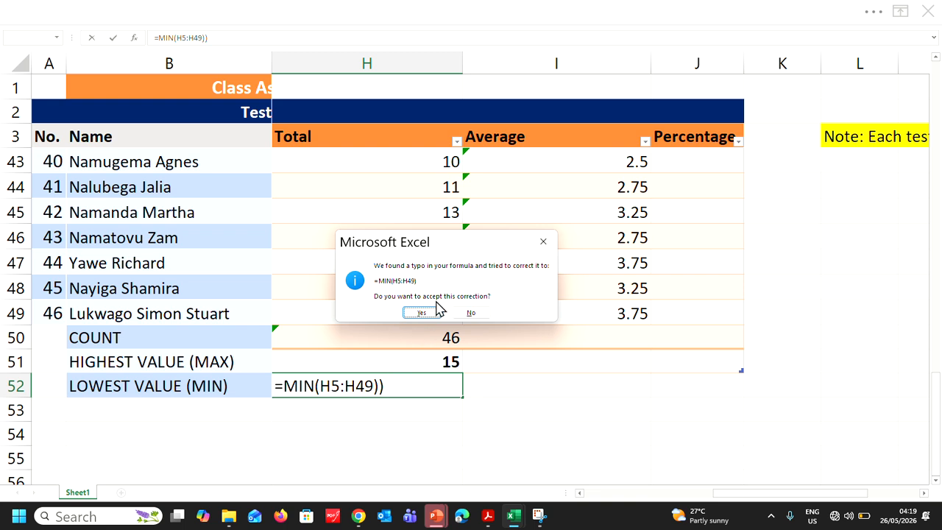
left_click(422, 315)
left_click(417, 383)
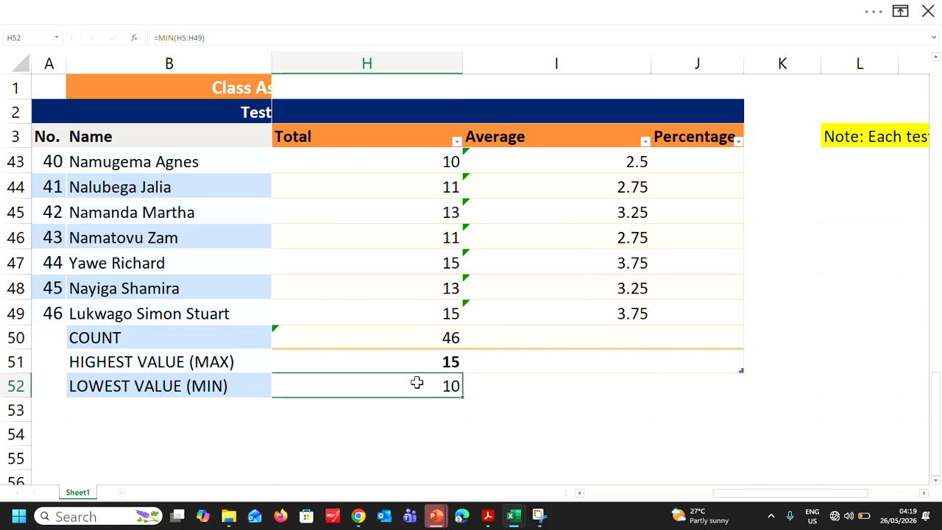
left_click(198, 38)
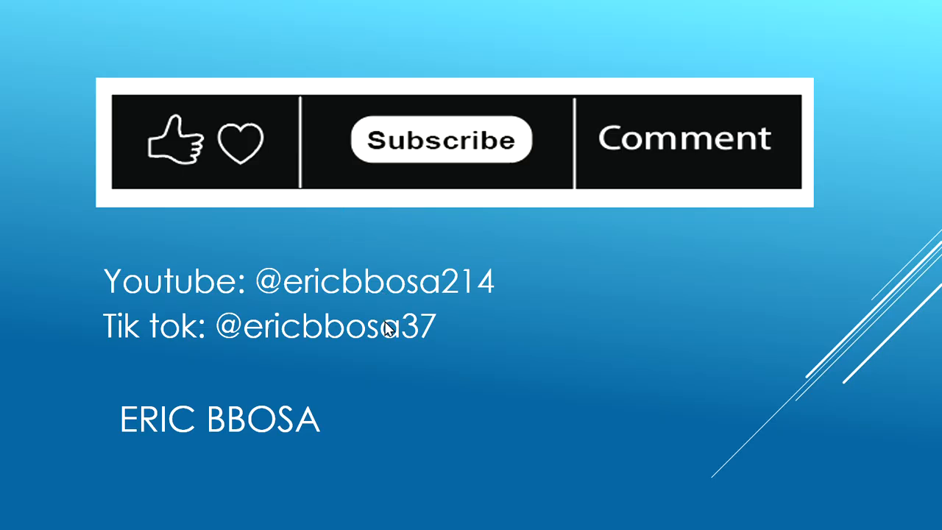
left_click(299, 332)
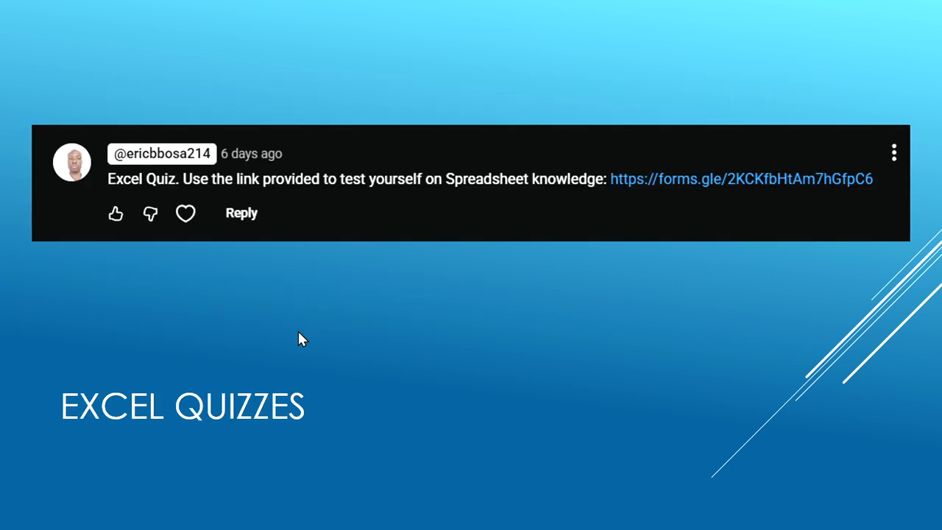